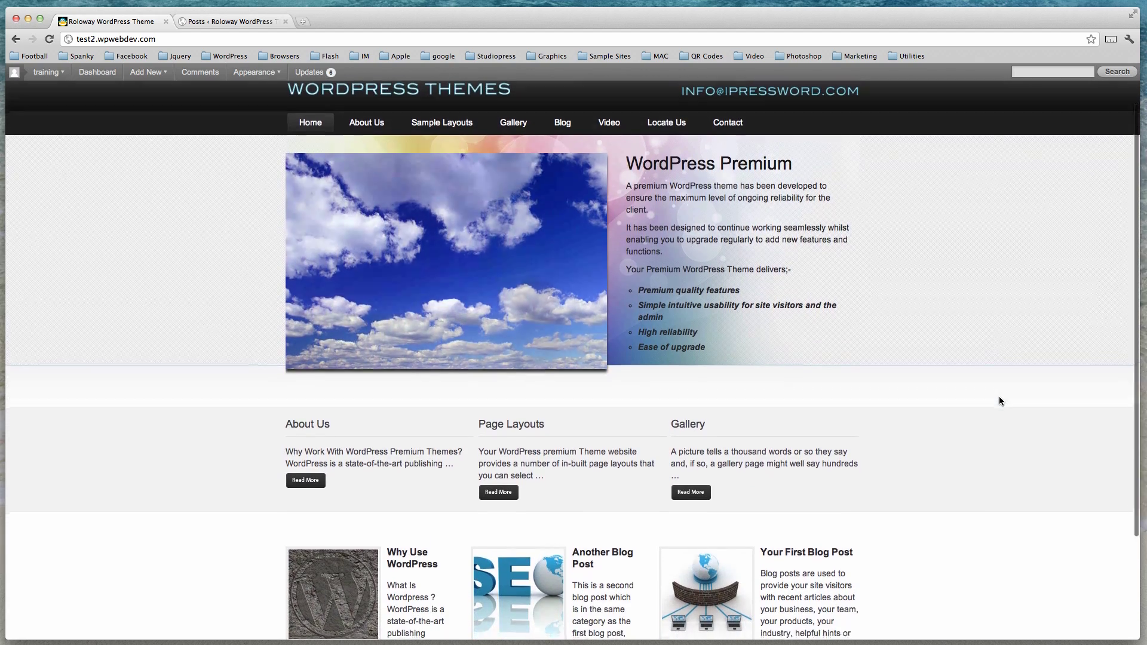
- Look over the home page's featured page sections and the blog post excerpts beneath them
scroll(999, 400, down, 3)
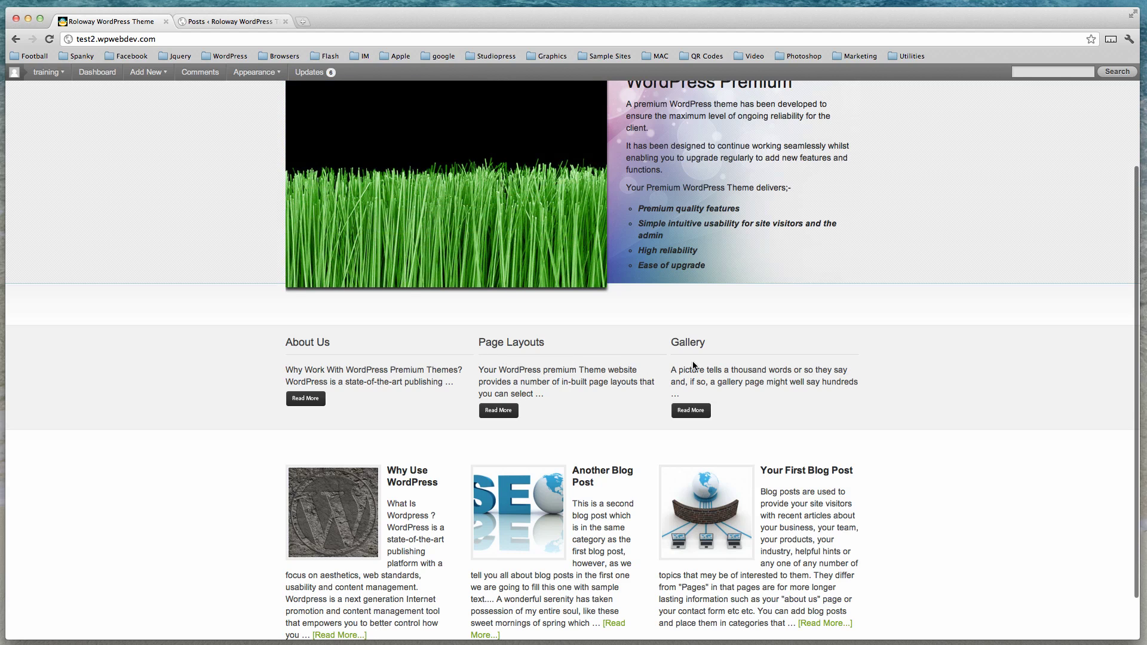
scroll(924, 386, down, 2)
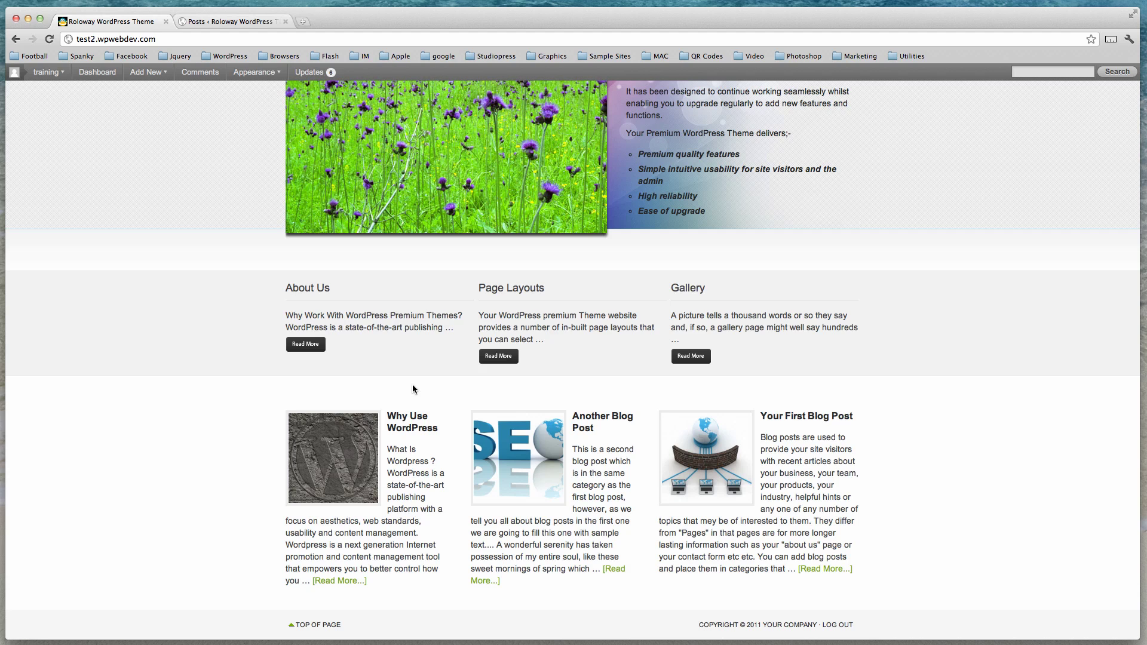
scroll(412, 387, up, 3)
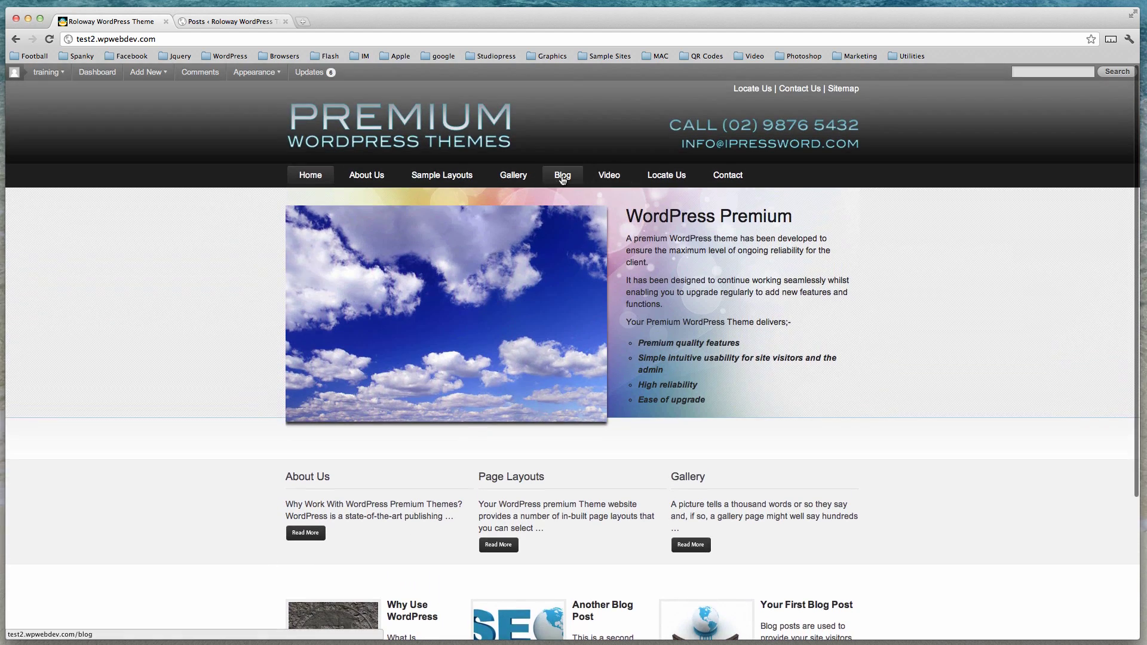
- Open the site's Blog page, look through its list of posts and return to the home page
click(562, 178)
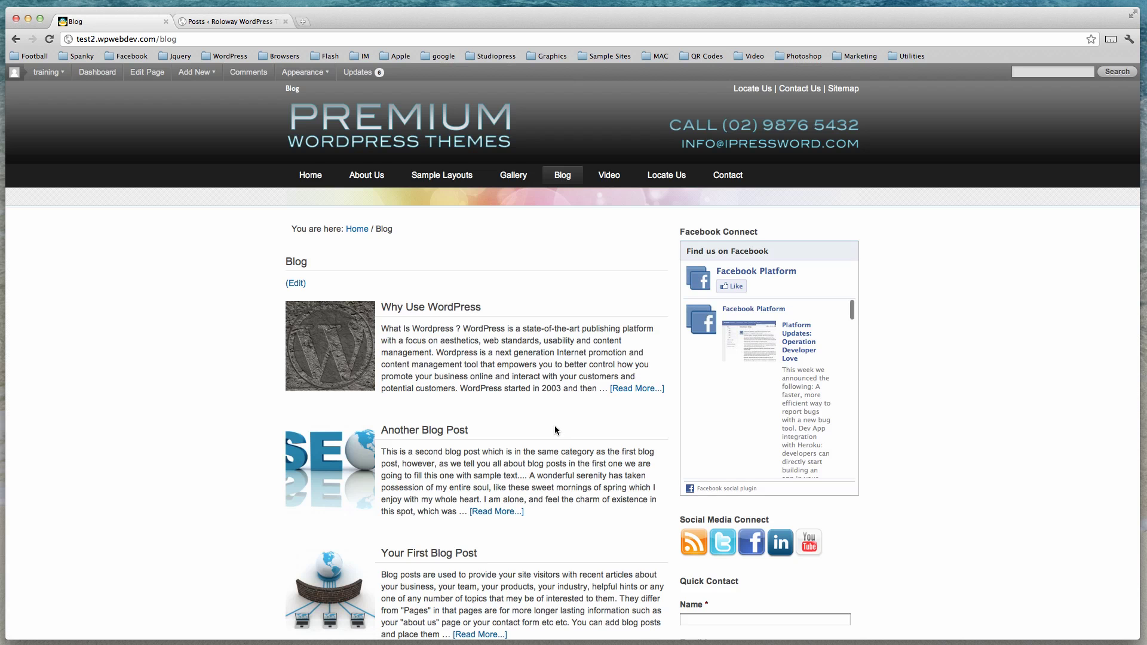
scroll(555, 430, down, 3)
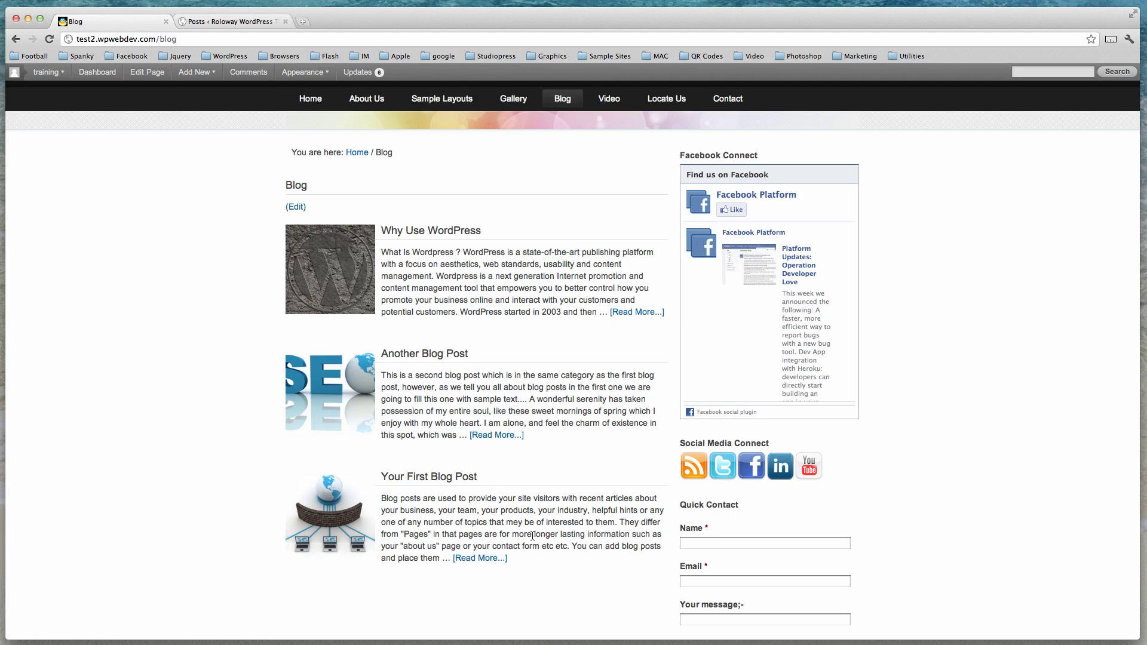
scroll(530, 555, up, 3)
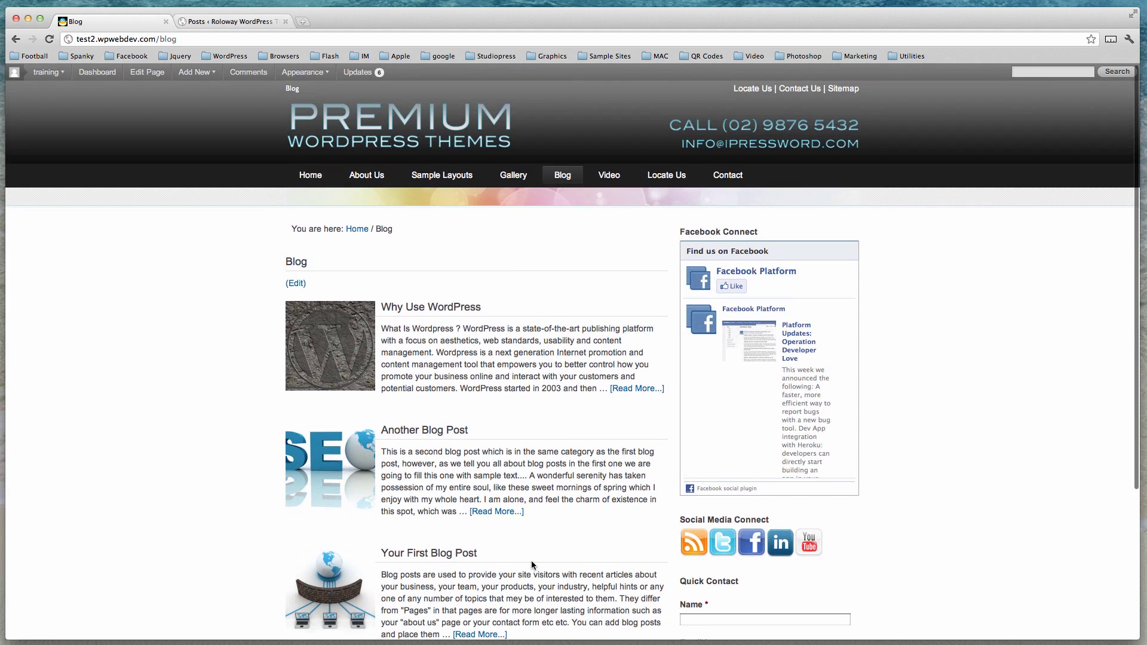
scroll(530, 501, down, 5)
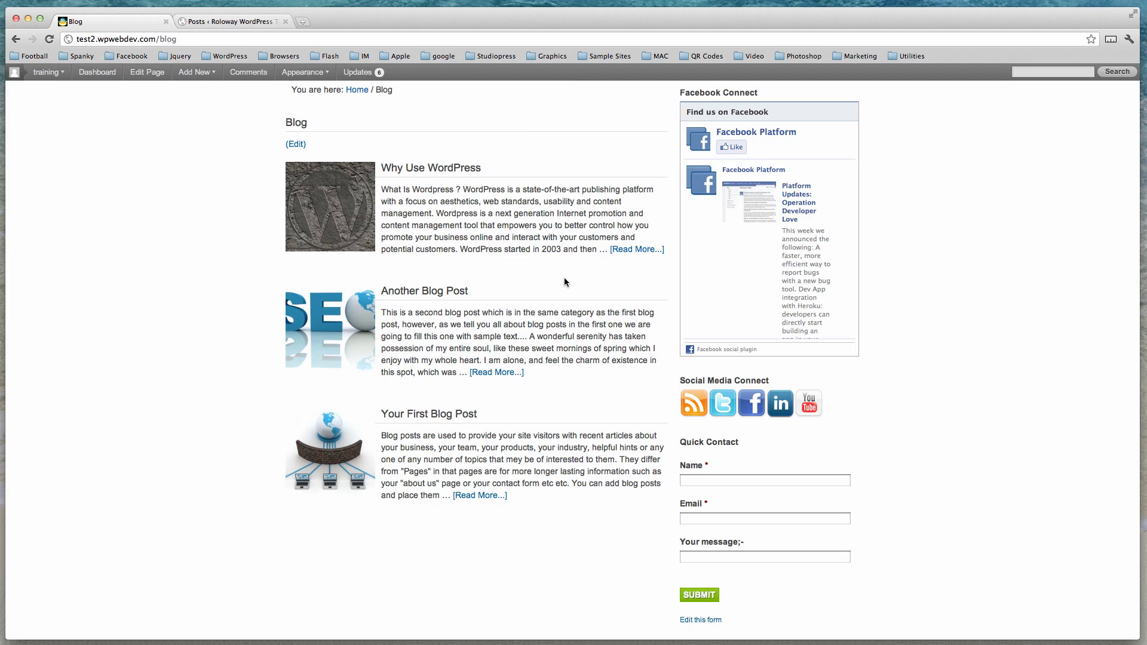
scroll(564, 277, up, 2)
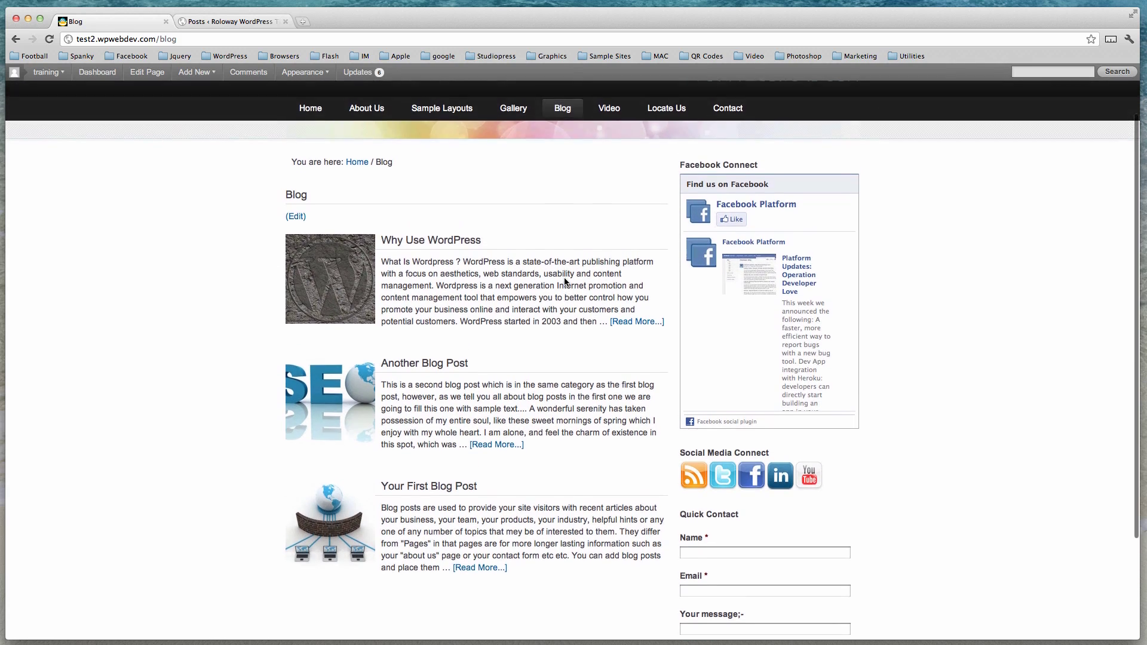
click(311, 117)
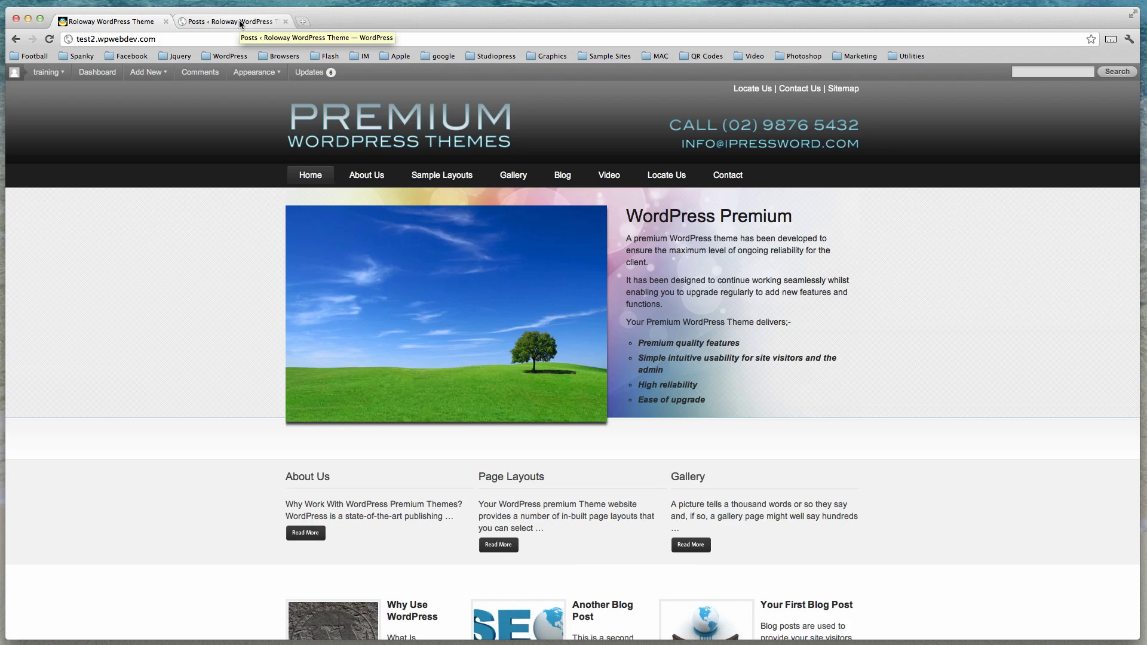
- Open the Widgets page in the WordPress admin and look through the available widgets and the home page widget areas
click(241, 22)
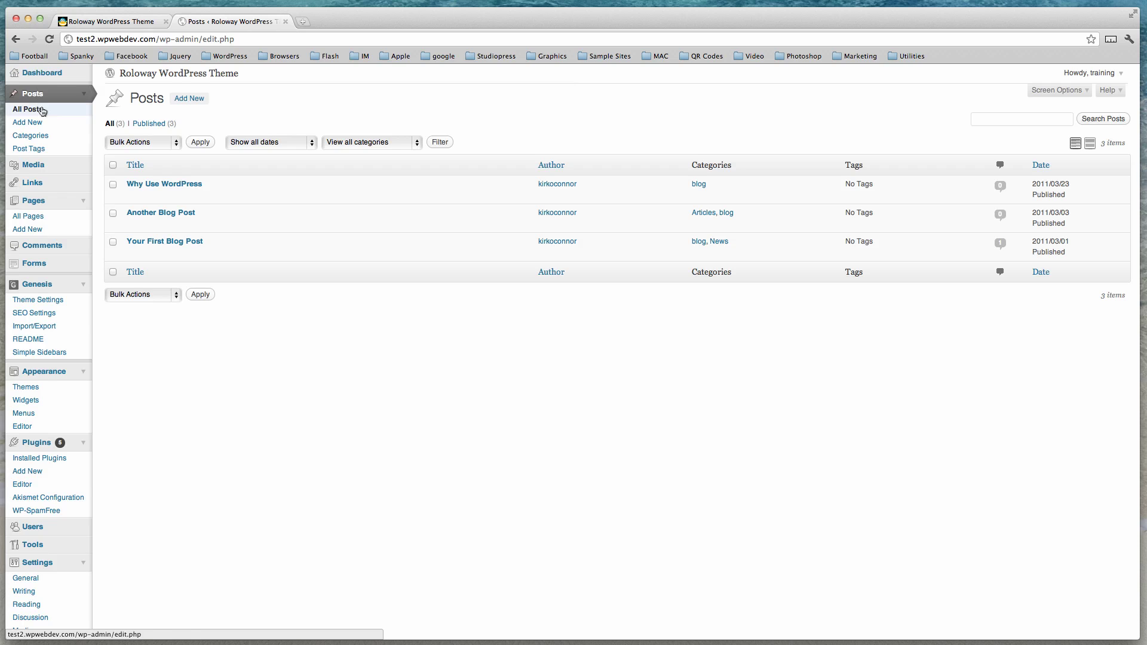
click(31, 401)
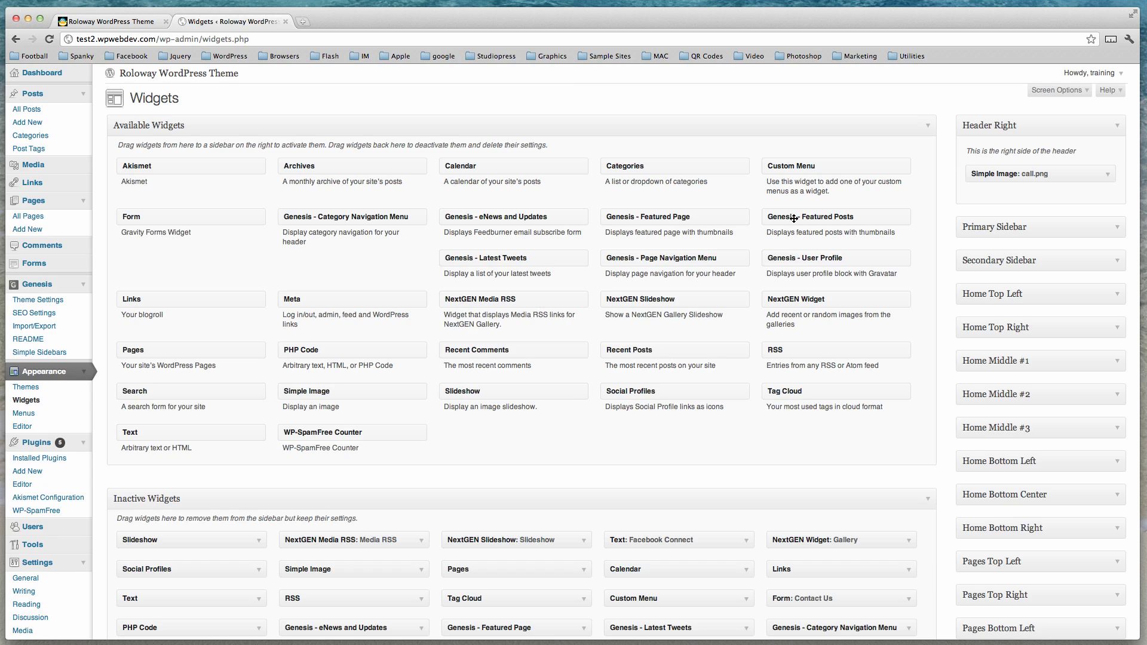
scroll(460, 400, down, 3)
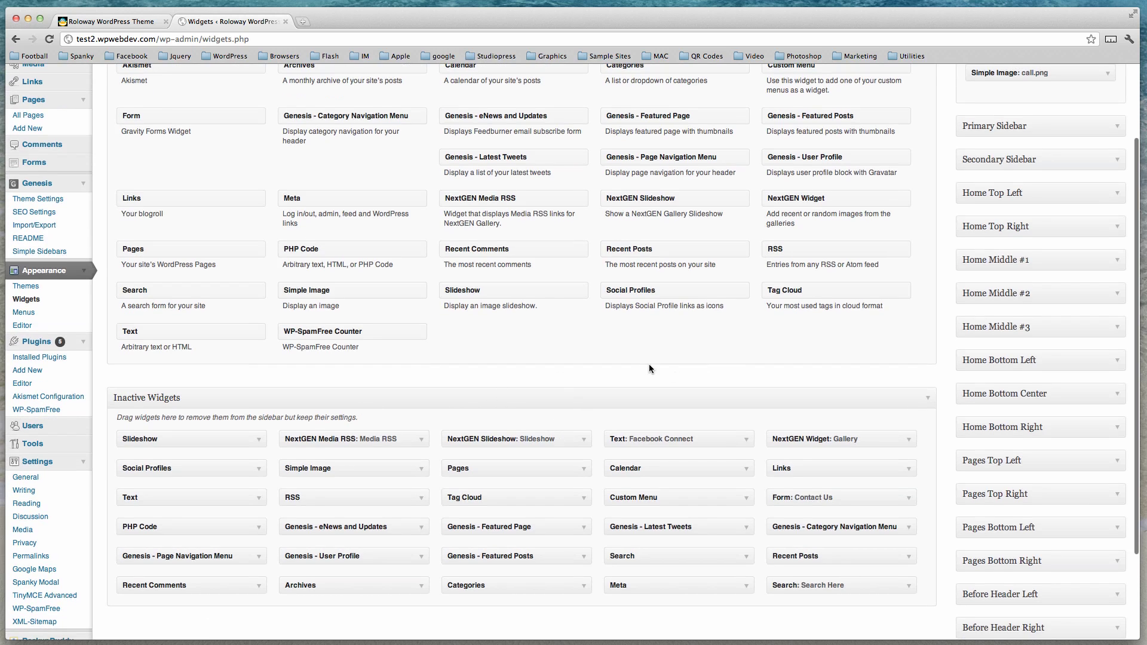
scroll(649, 368, up, 3)
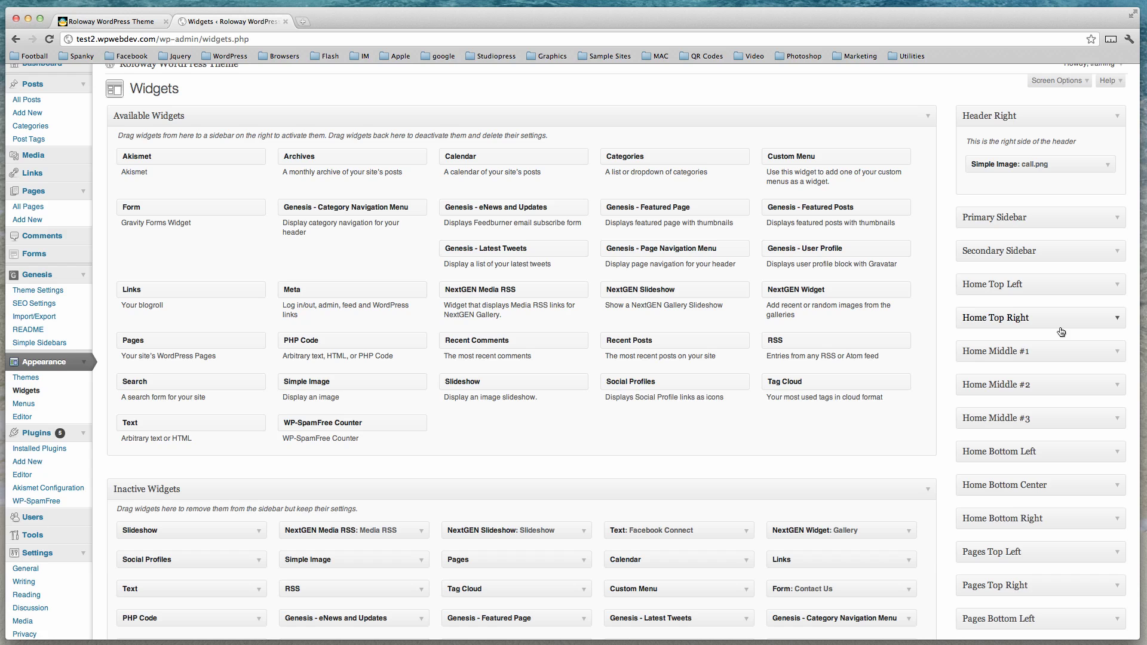
scroll(1061, 332, down, 1)
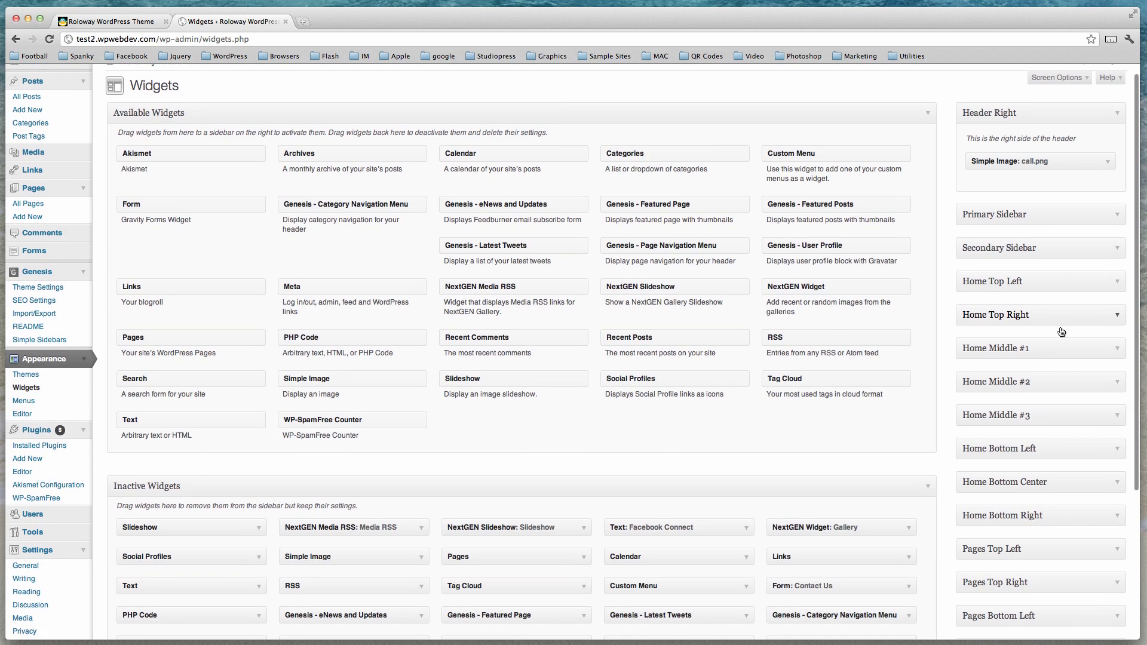
scroll(1061, 332, down, 5)
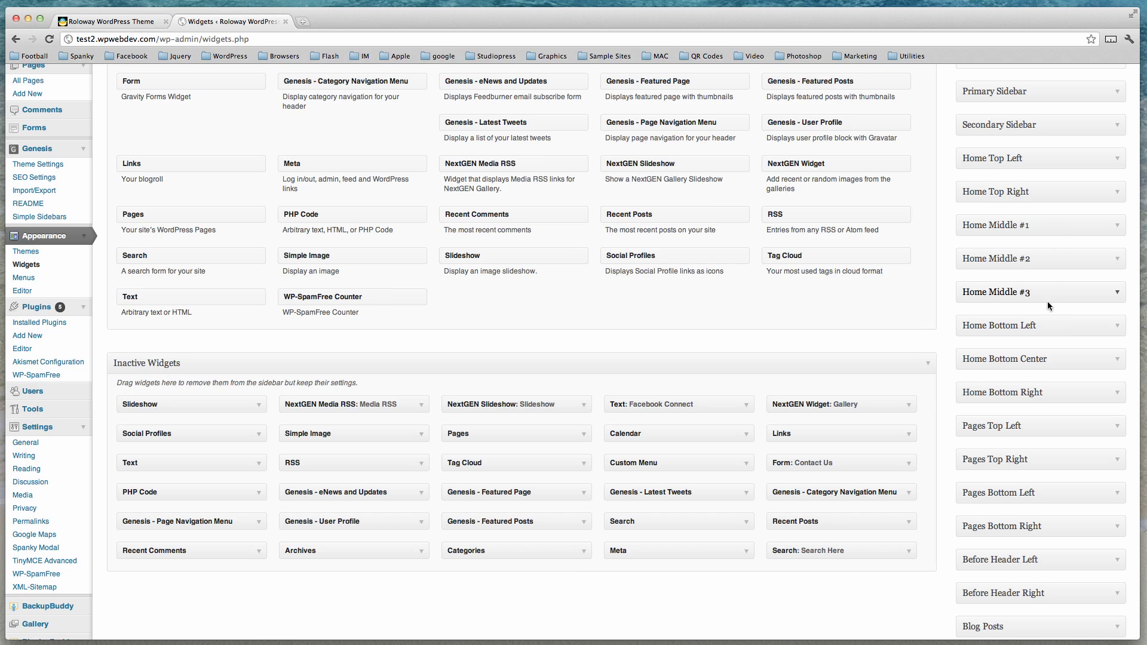
- View the live home page to compare its middle and bottom sections with the widget areas
click(99, 22)
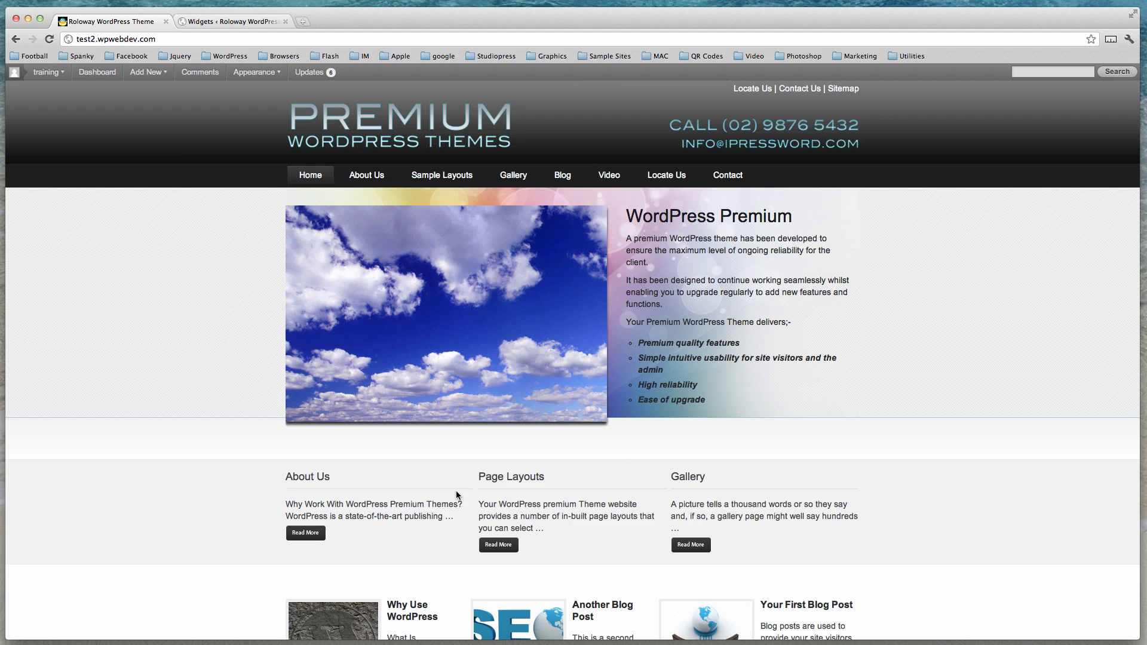
scroll(766, 503, down, 5)
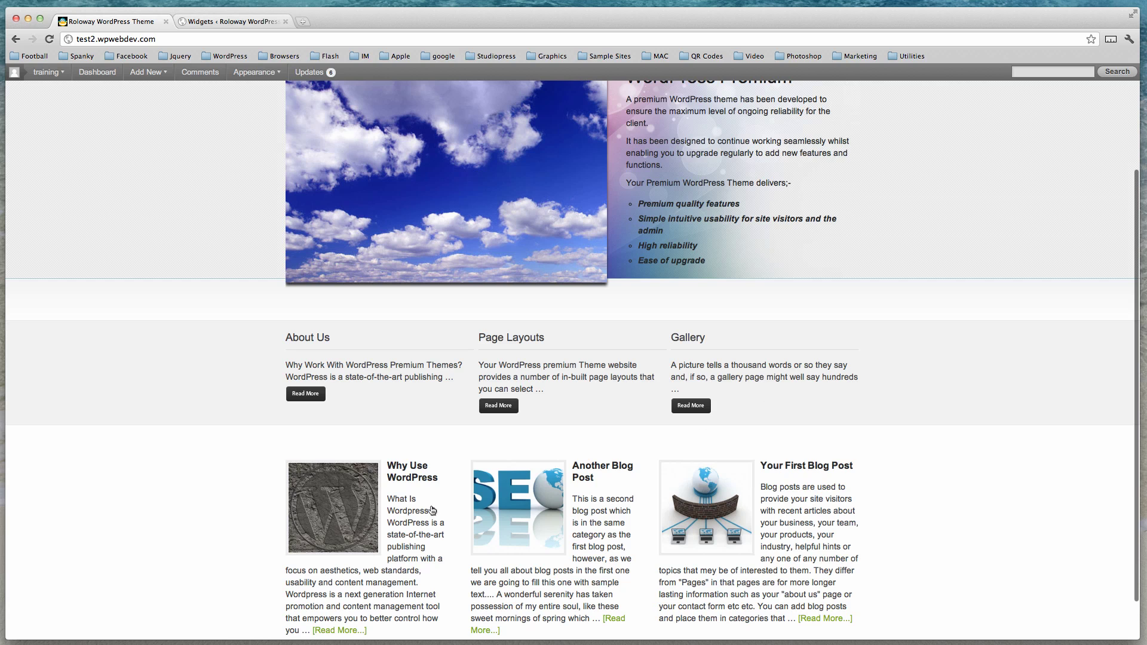
scroll(799, 503, down, 2)
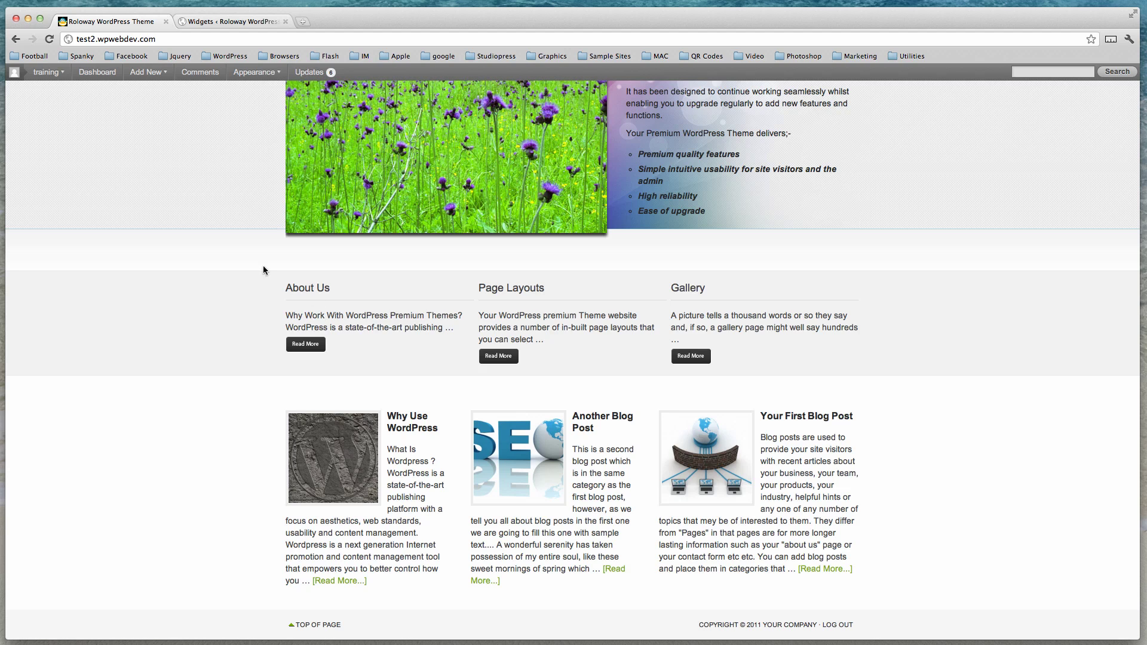
- Back in the Widgets admin, open the settings of the About Us featured page widget in Home Middle #1
click(241, 21)
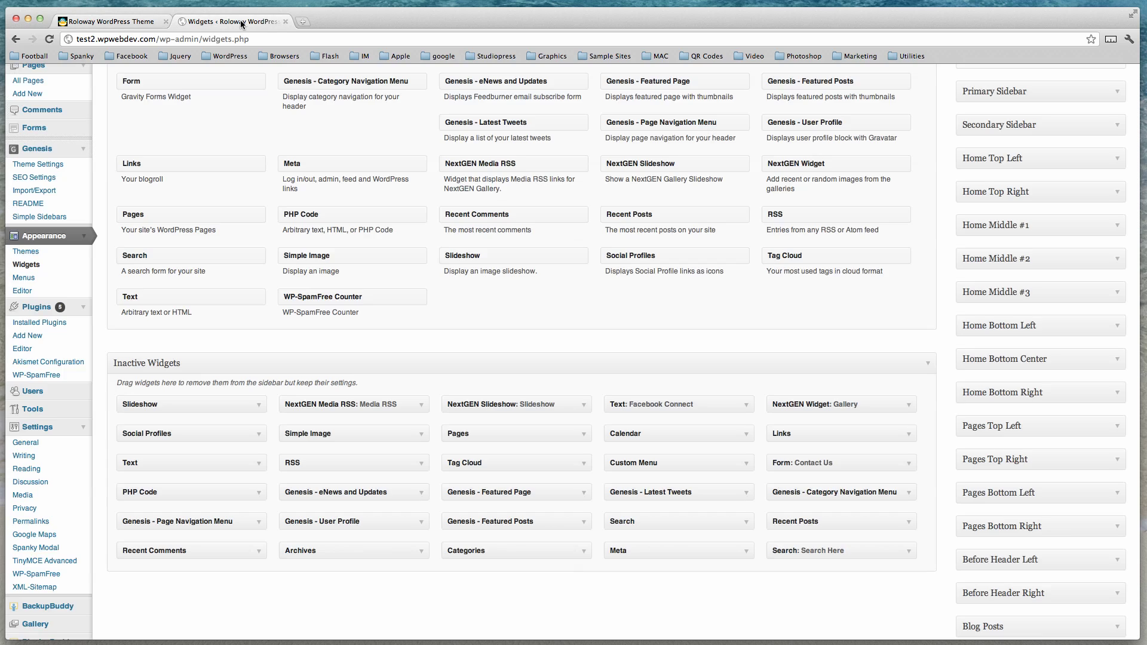
click(1117, 229)
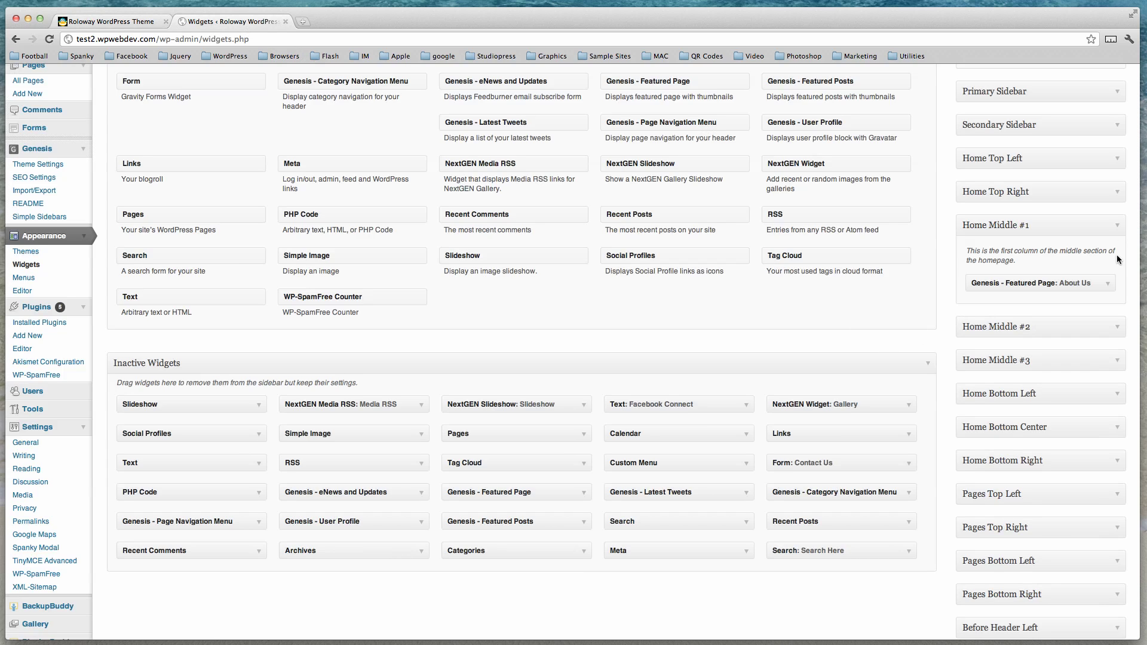
click(1108, 286)
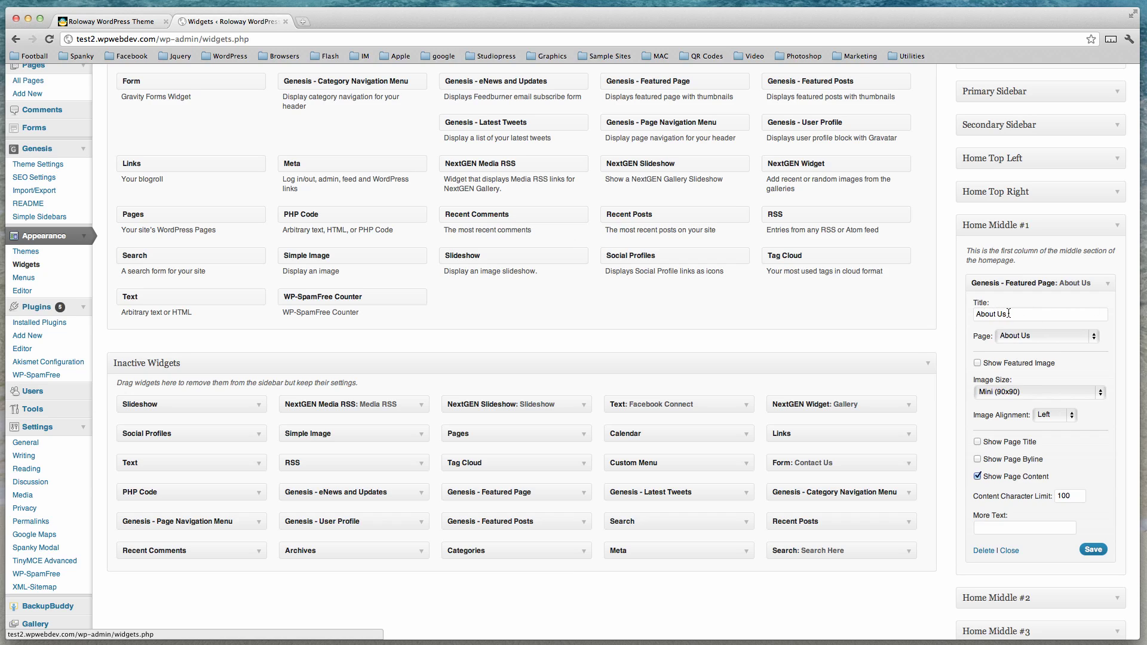
- Review the page and image size choices of the About Us widget, keeping About Us and Mini (90x90)
click(1095, 338)
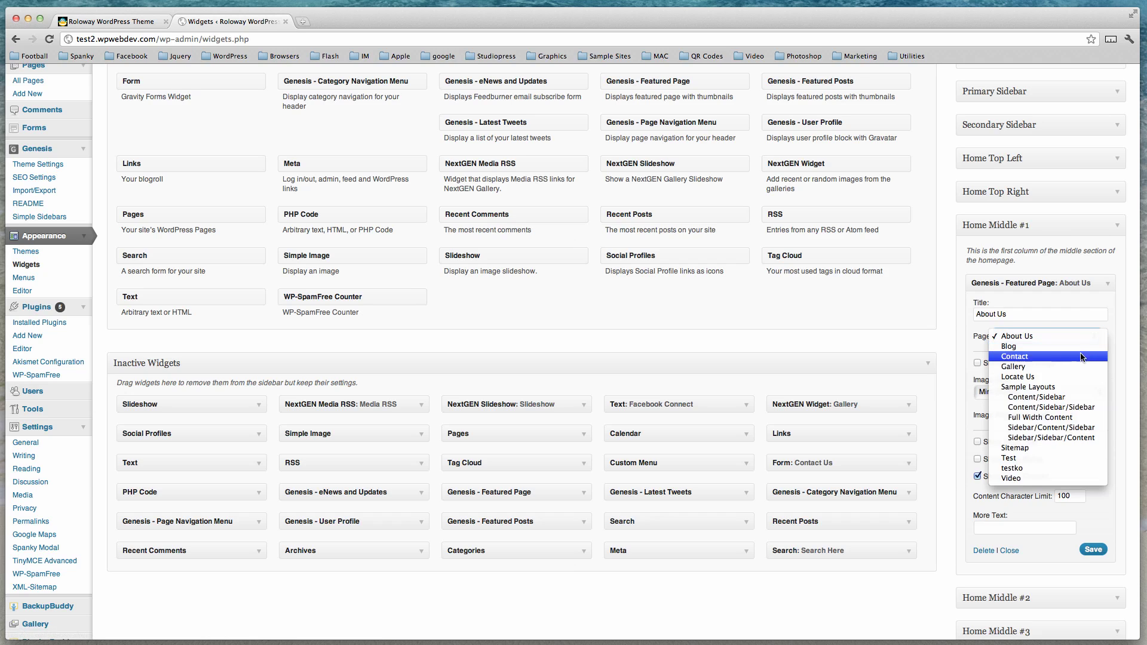
click(1048, 336)
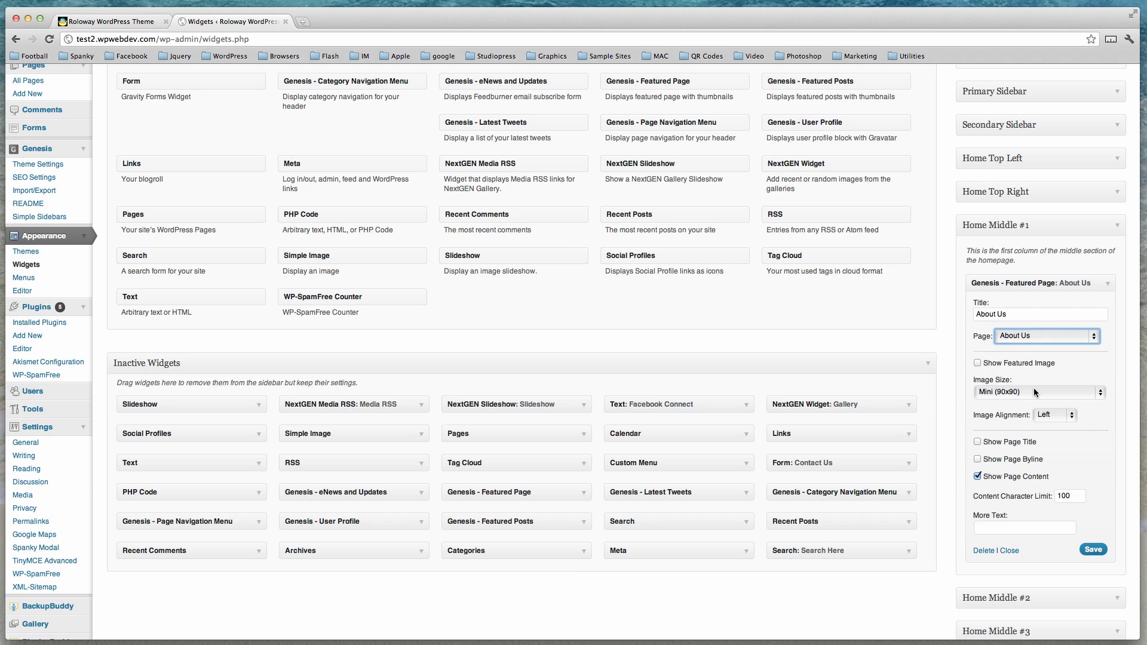
click(1099, 392)
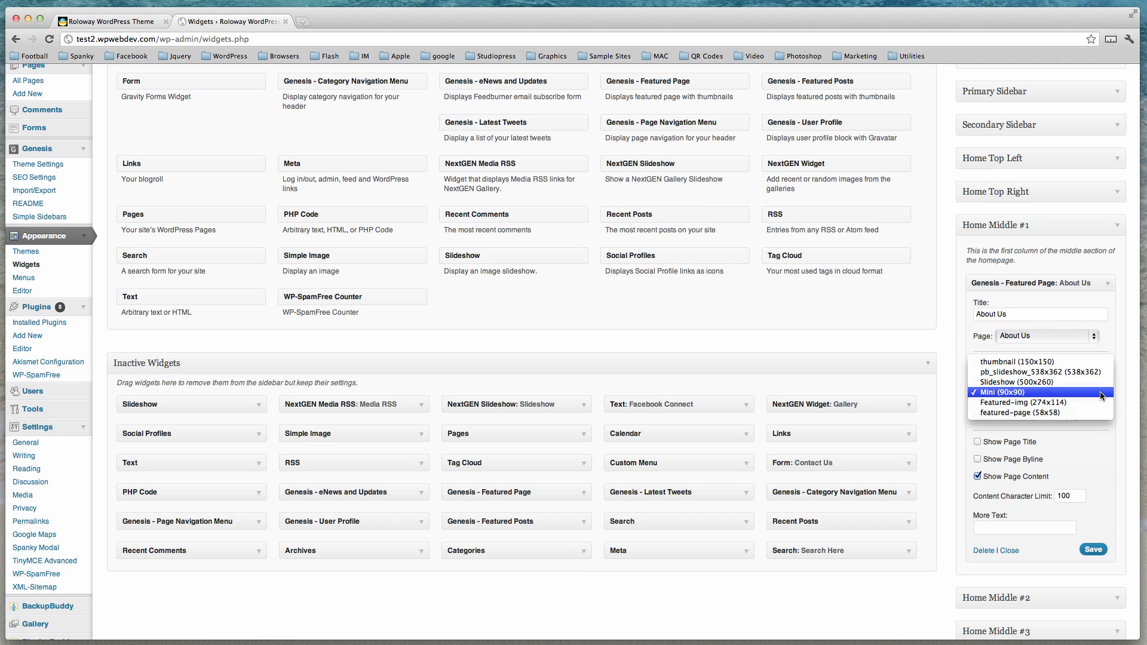
click(1099, 392)
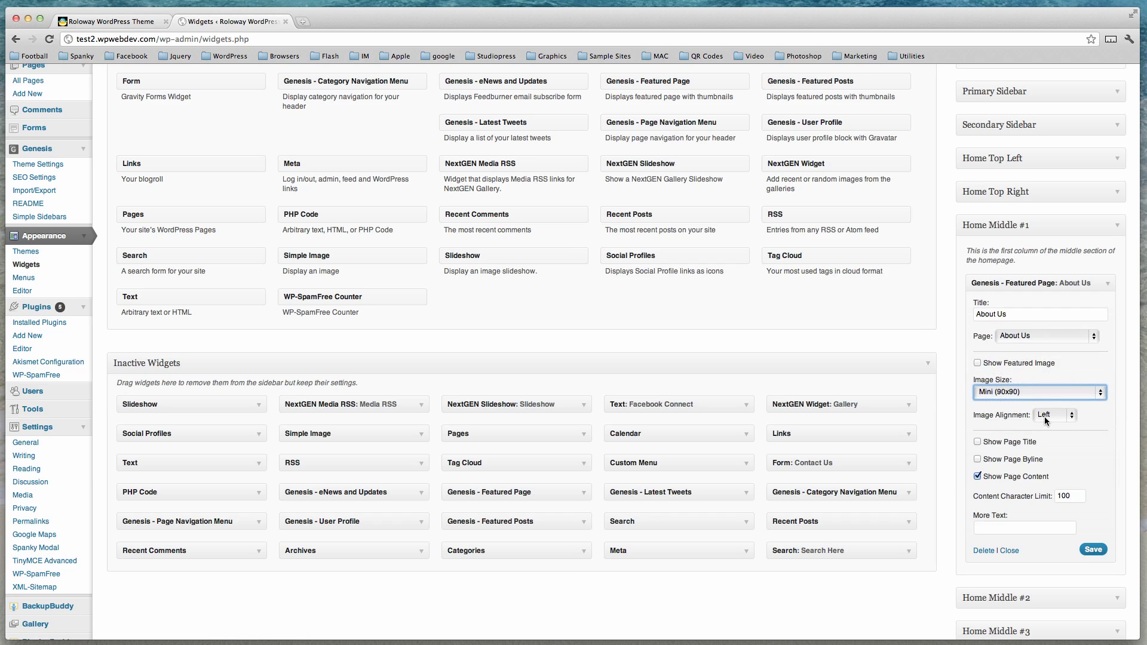
- Try the None image alignment on the About Us widget, restore it to Left and save
click(1072, 418)
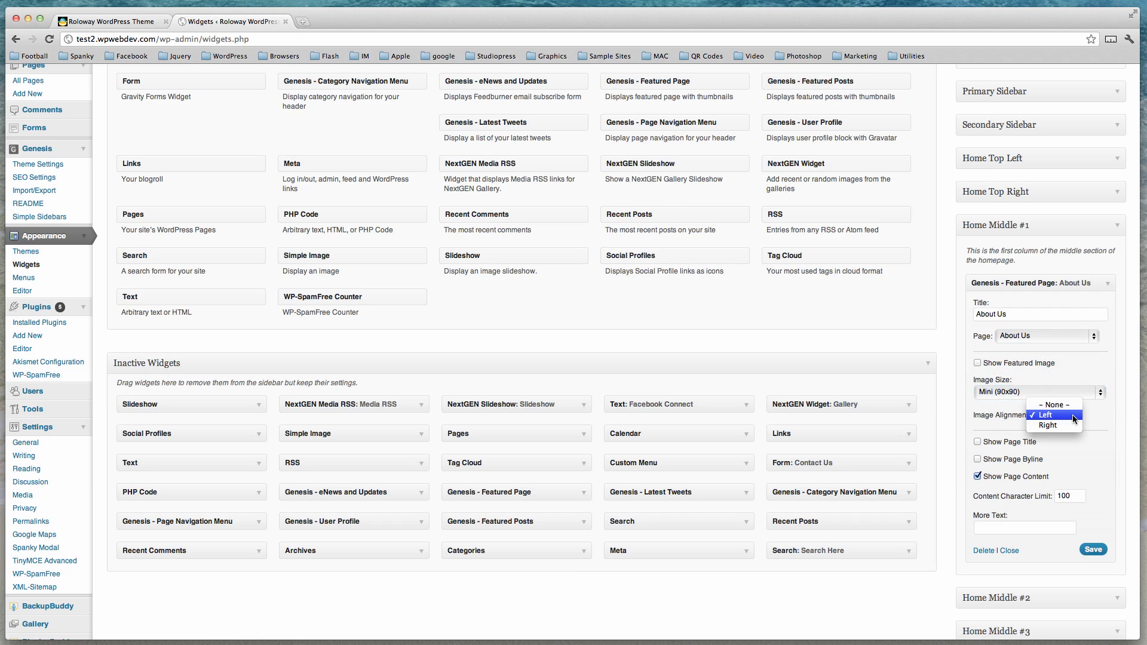
click(1075, 406)
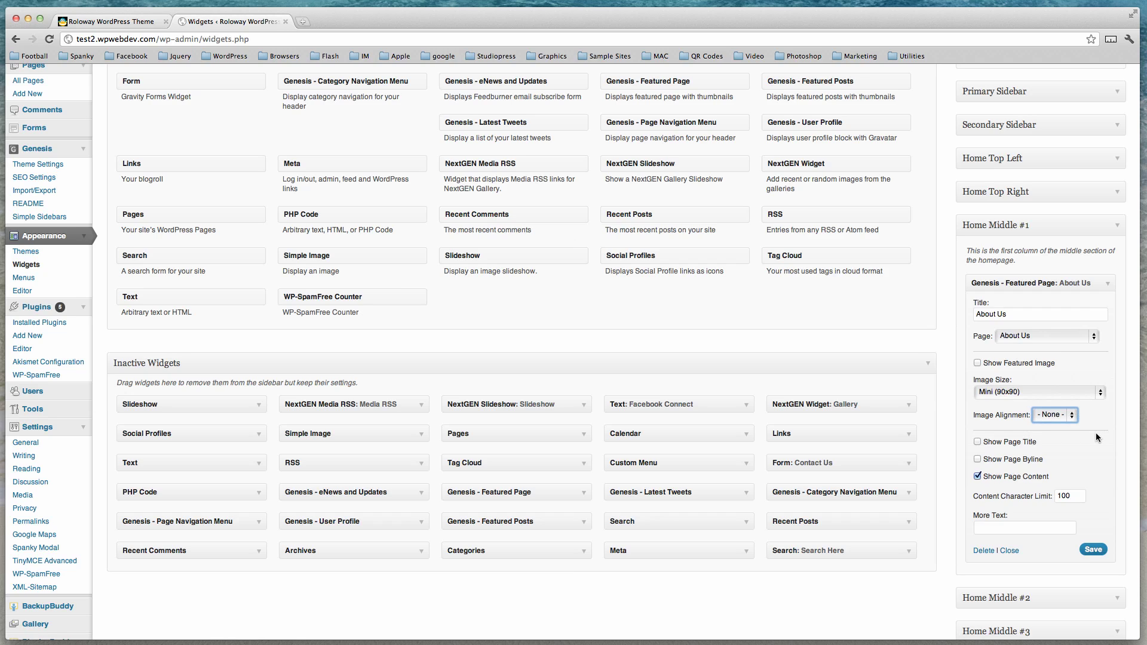
click(1073, 414)
click(1073, 426)
click(1096, 547)
- Set the About Us widget's content character limit to 10, save it and reload the live home page
click(1066, 496)
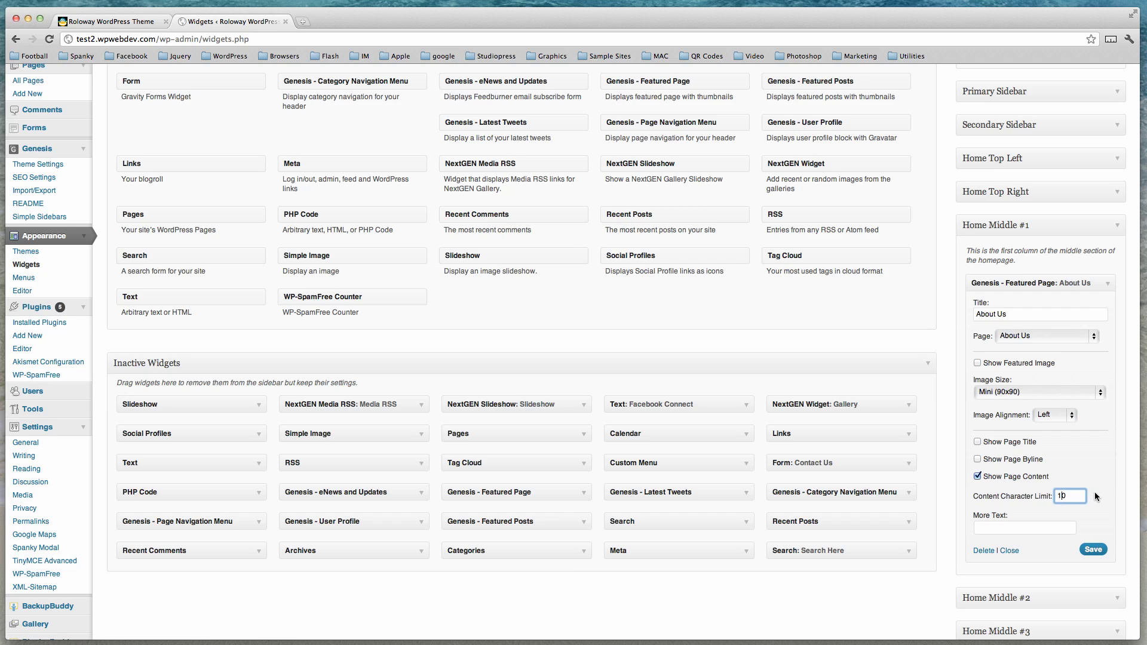
click(1090, 551)
click(124, 21)
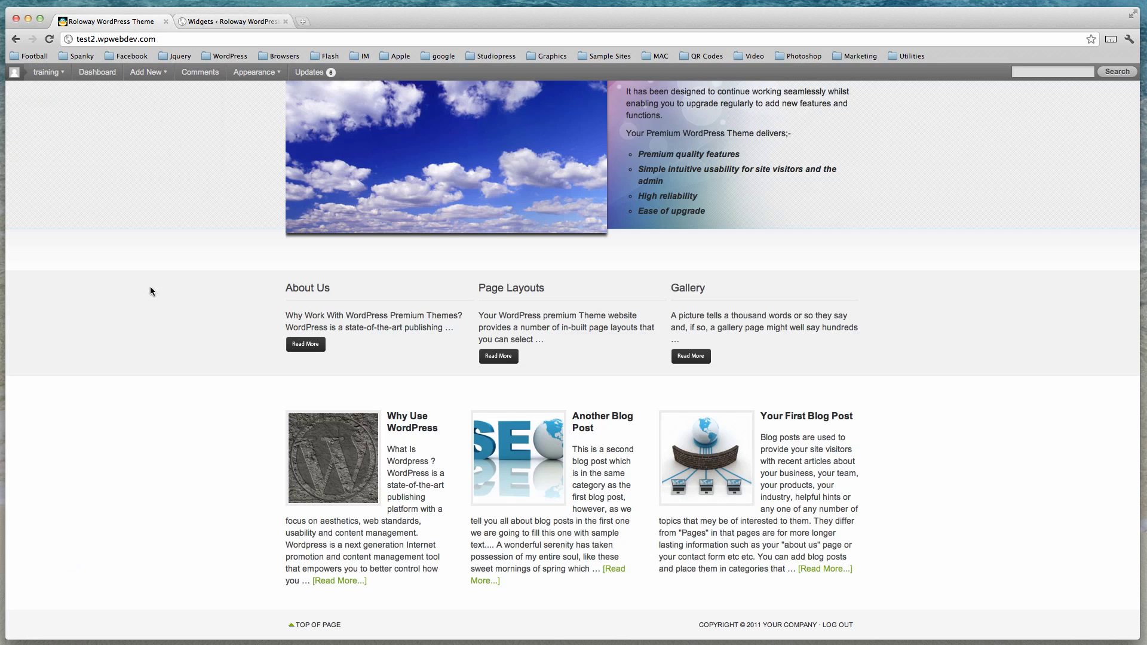
key(super+r)
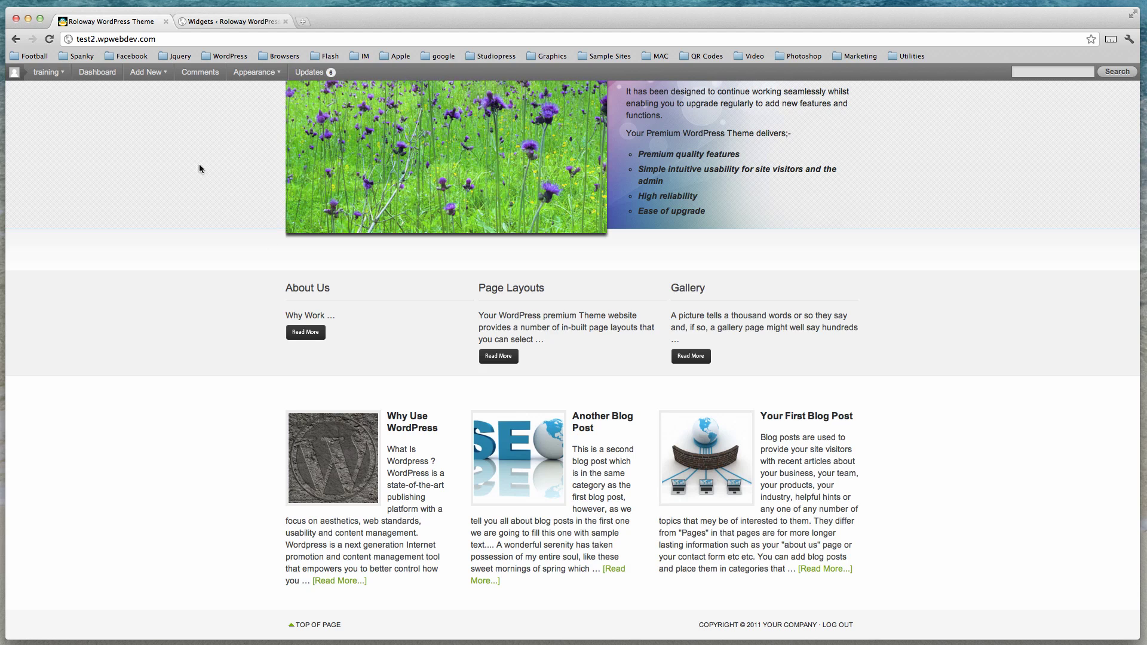
- Set the About Us widget's content character limit to 100, save it and collapse the Home Middle #1 area
click(221, 21)
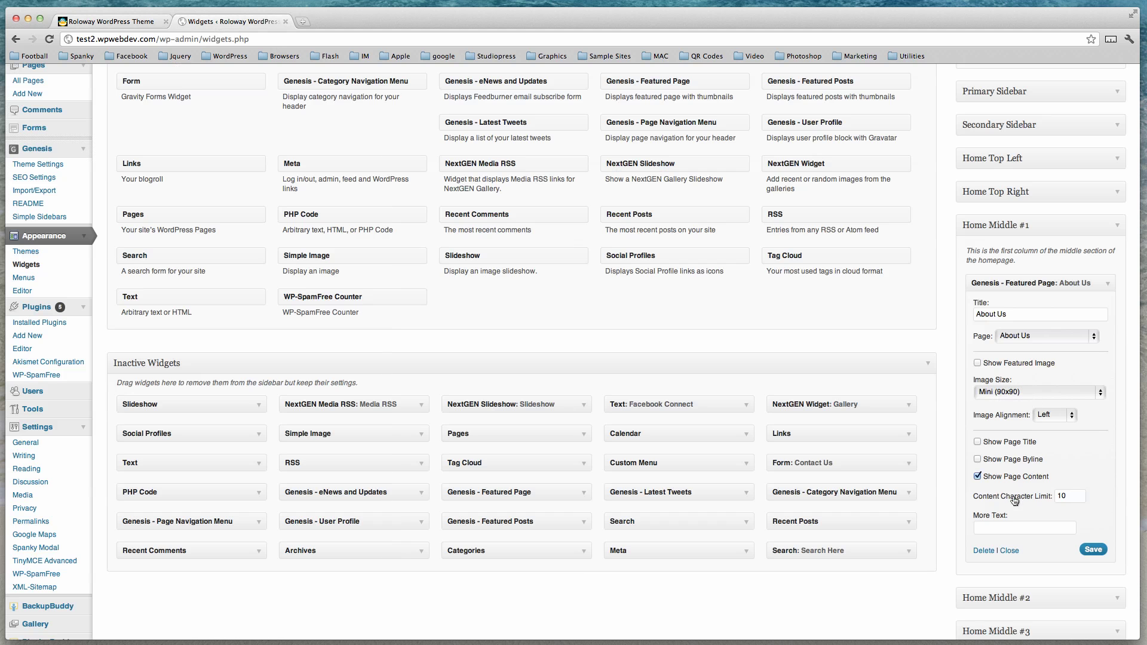
click(1082, 495)
text(0)
click(1092, 548)
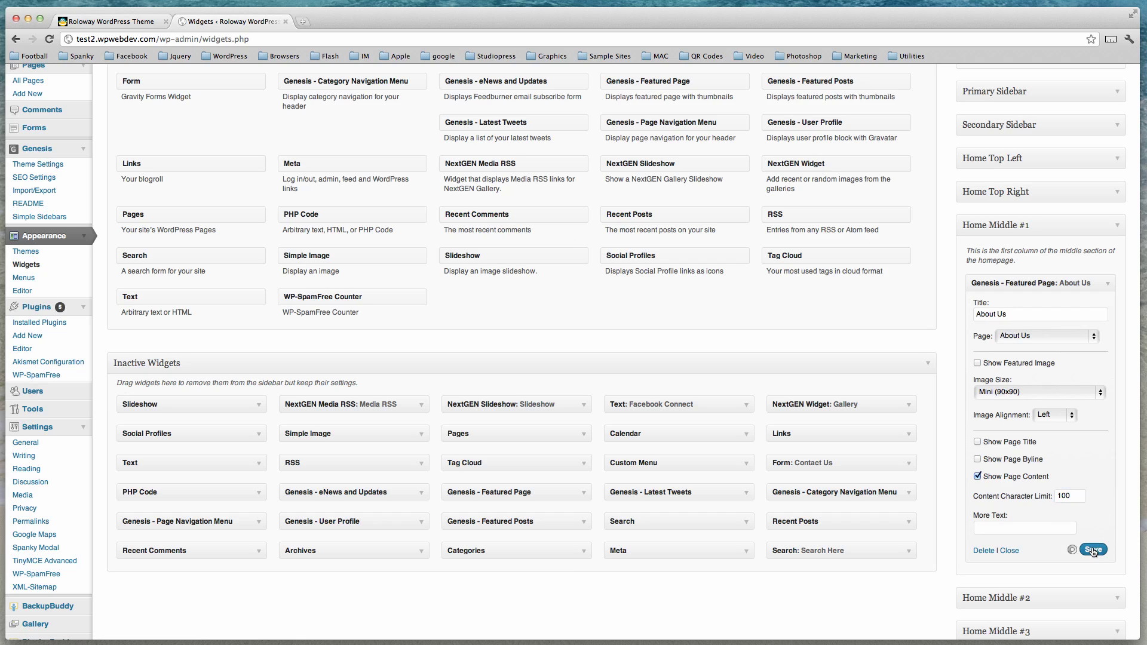
click(1108, 285)
click(1116, 225)
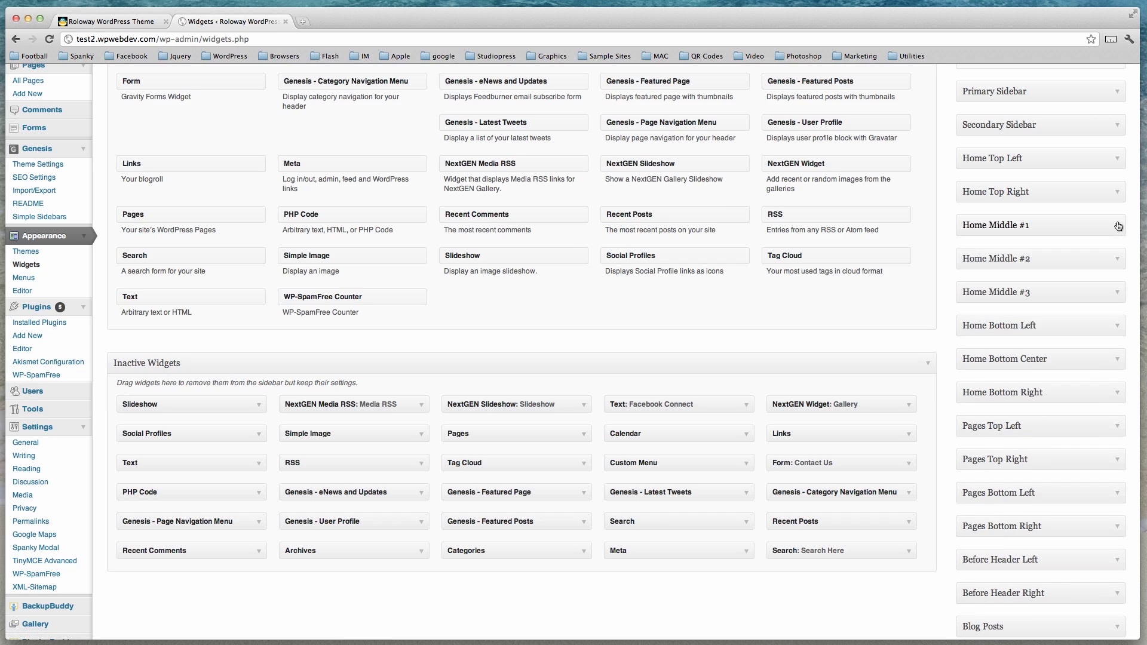
- Open the settings of the Page Layouts featured page widget in Home Middle #2
click(1117, 259)
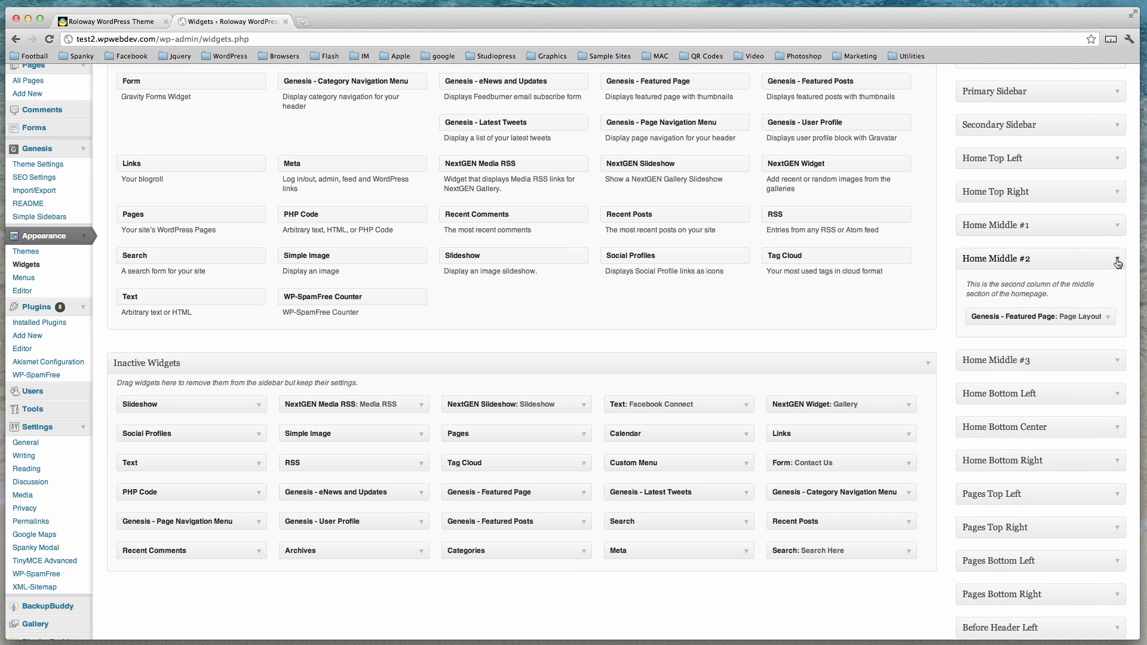
click(1109, 318)
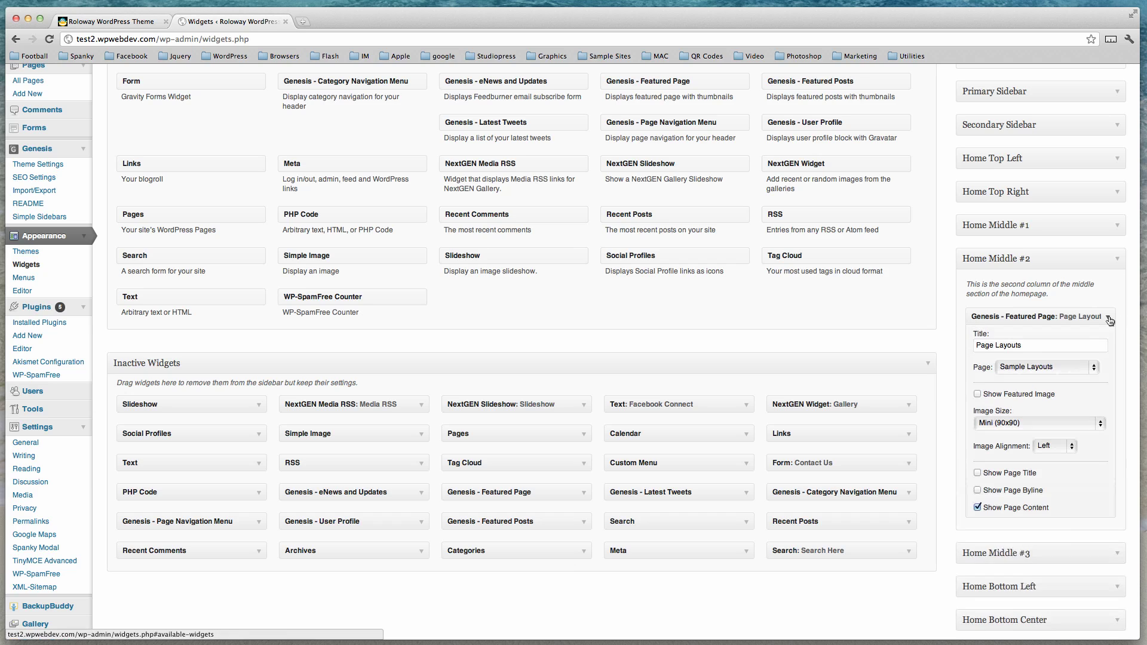
- Collapse the Home Middle #2 area and open the settings of the Featured Posts widget in Home Bottom Left
click(1109, 319)
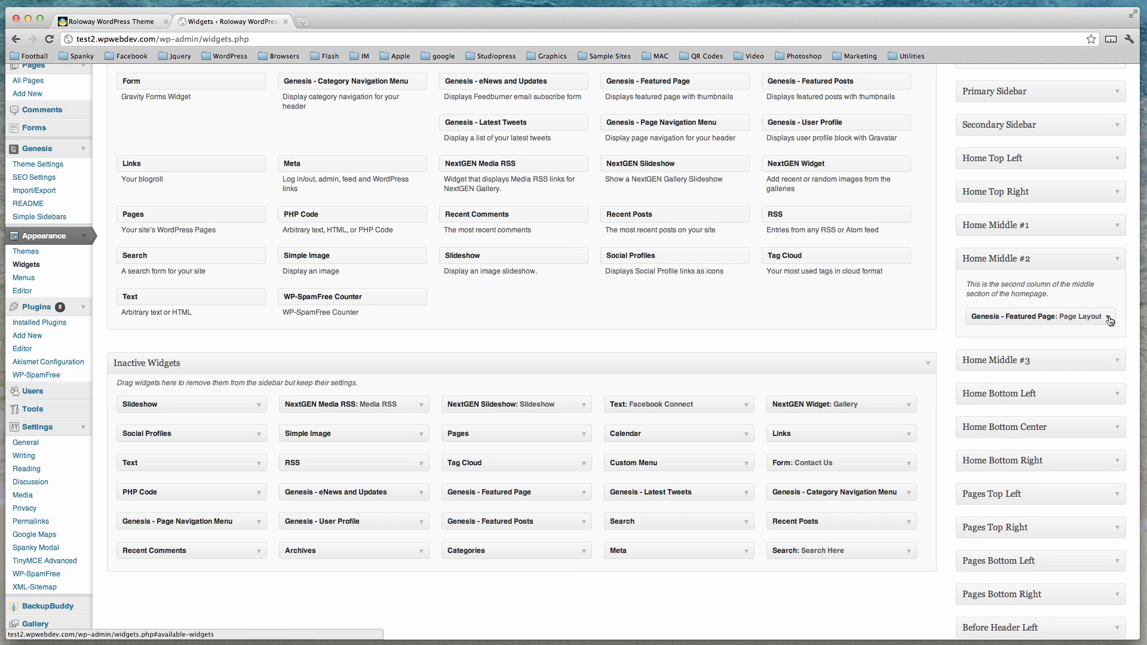
click(1118, 260)
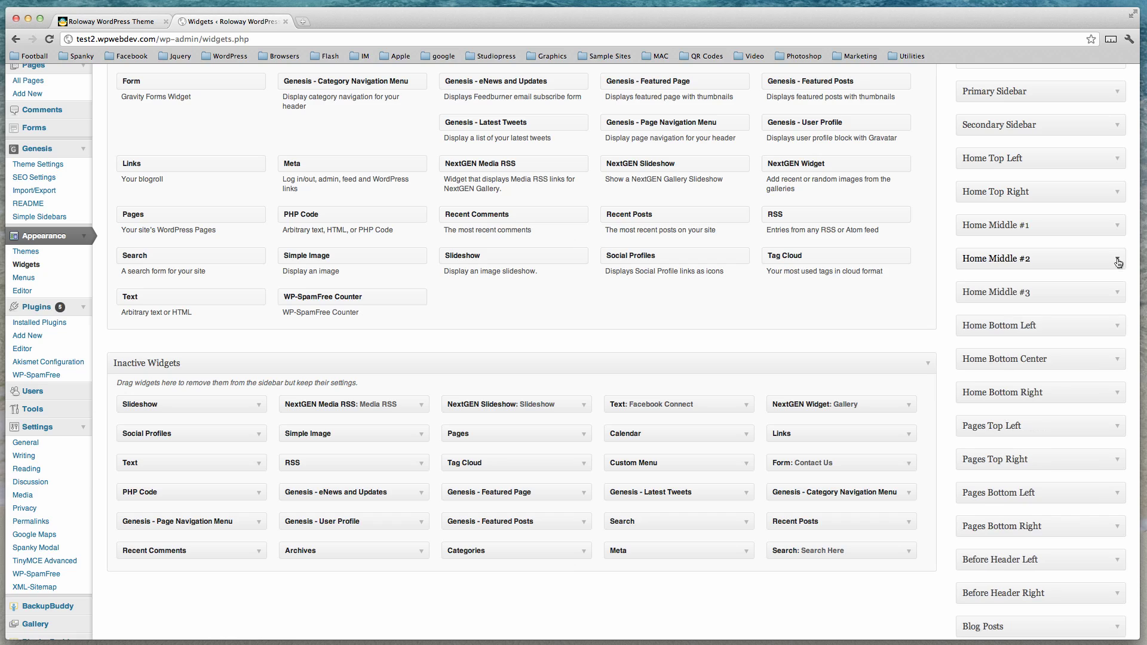
click(1118, 326)
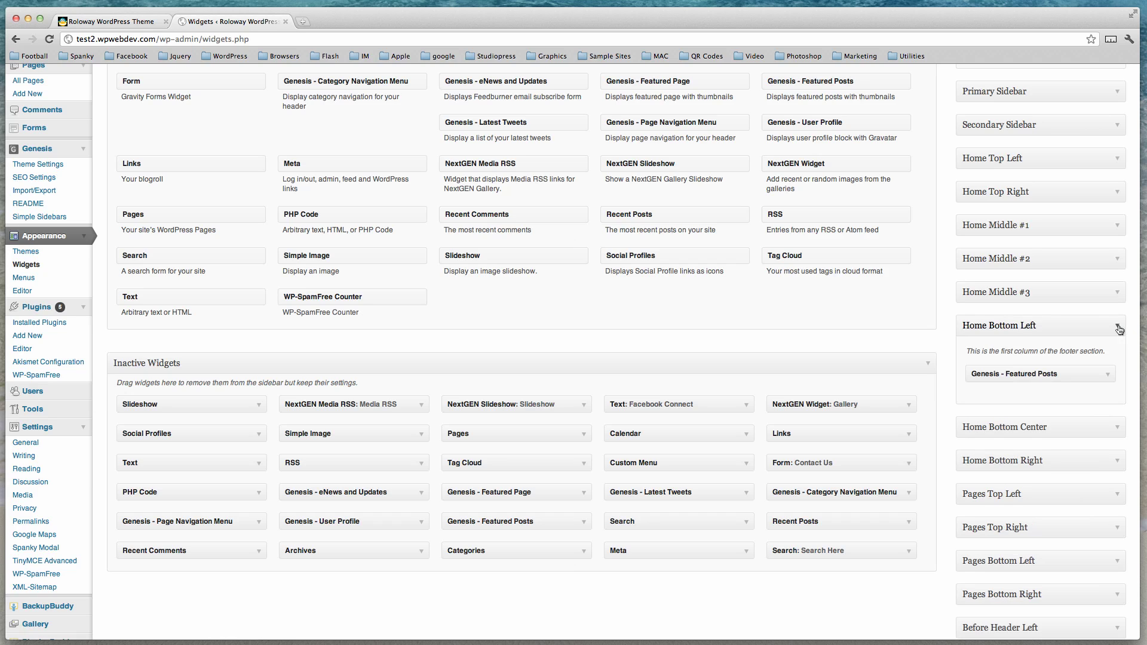
click(1109, 374)
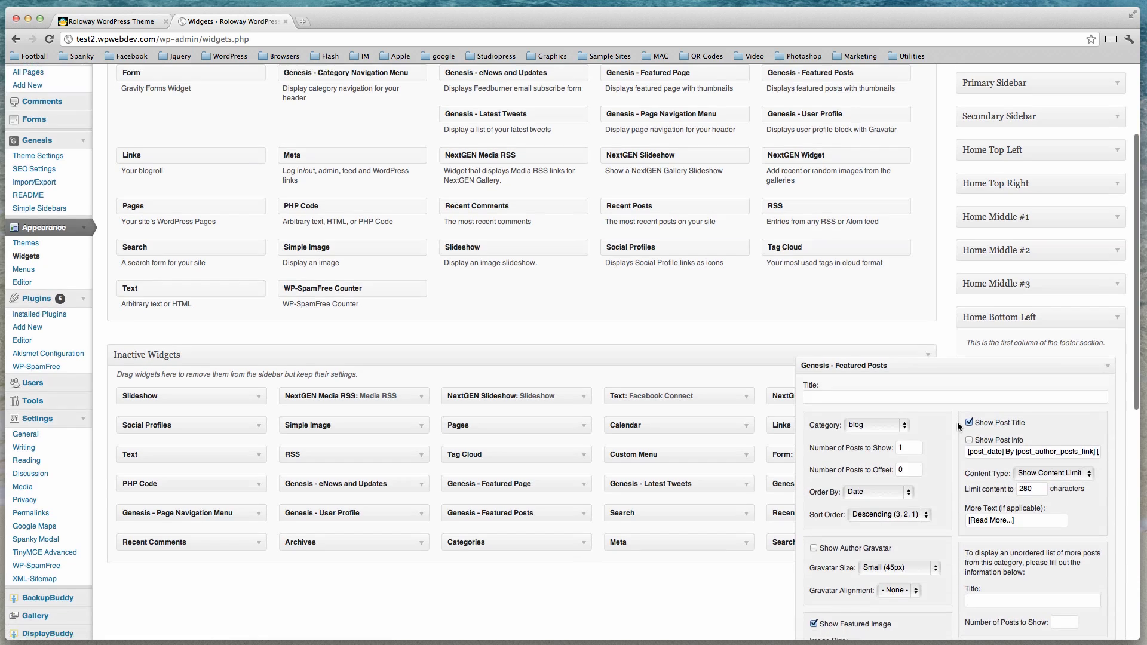
- Review the Home Bottom Left Featured Posts widget's settings and compare them with the live home page
scroll(957, 422, down, 5)
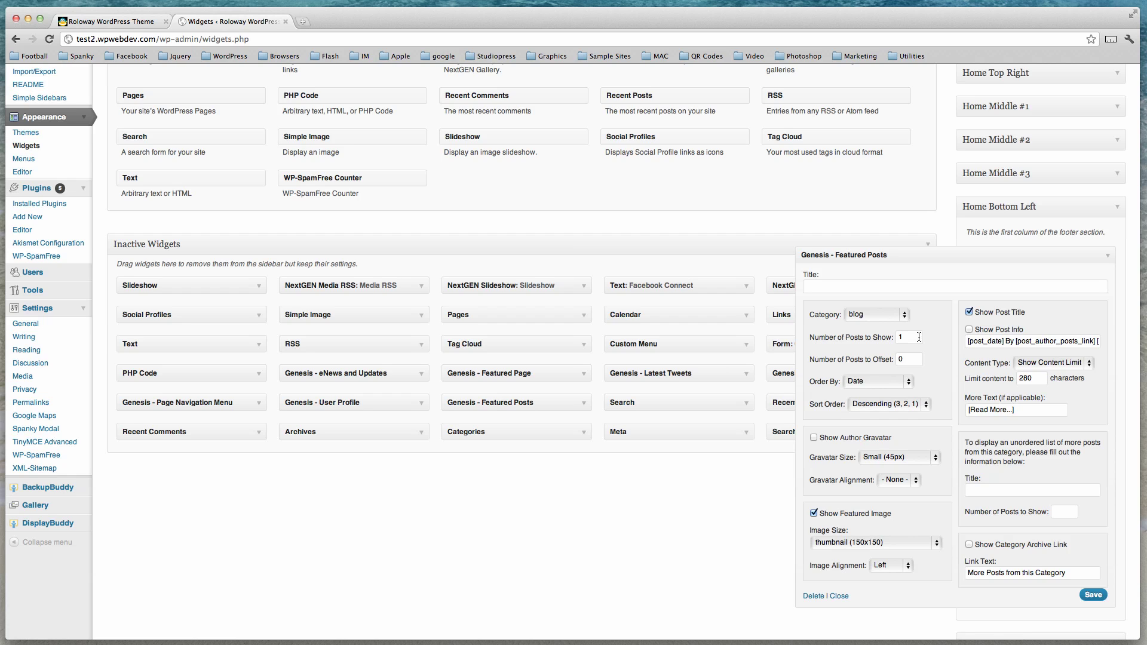
scroll(919, 337, down, 2)
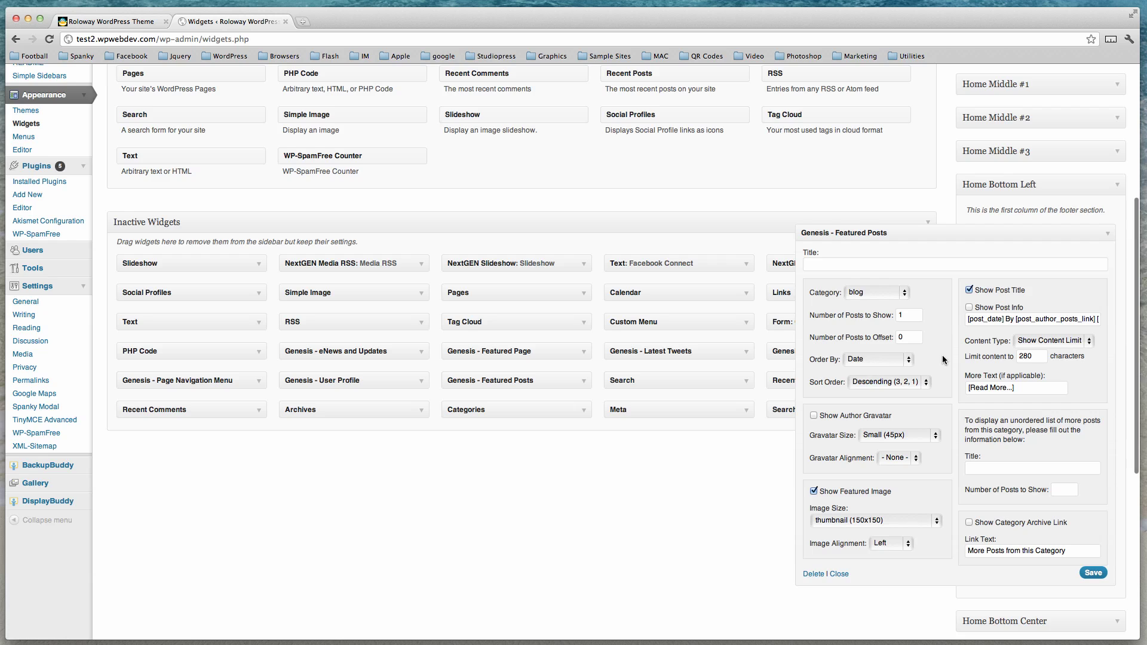
scroll(942, 359, down, 4)
scroll(943, 359, down, 1)
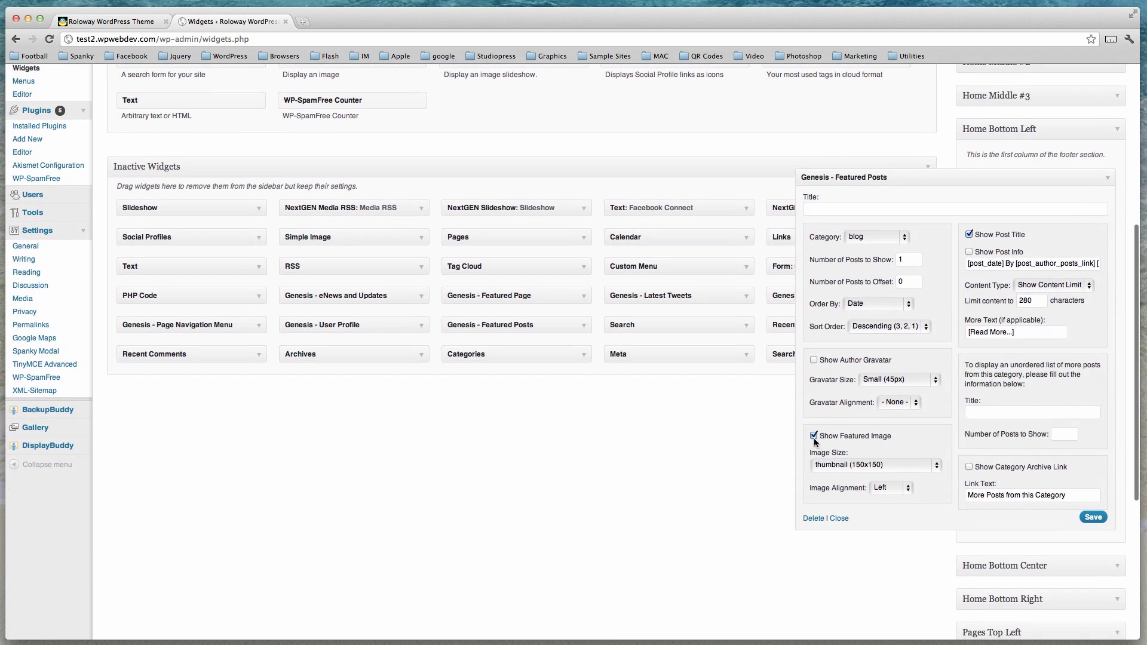
click(108, 23)
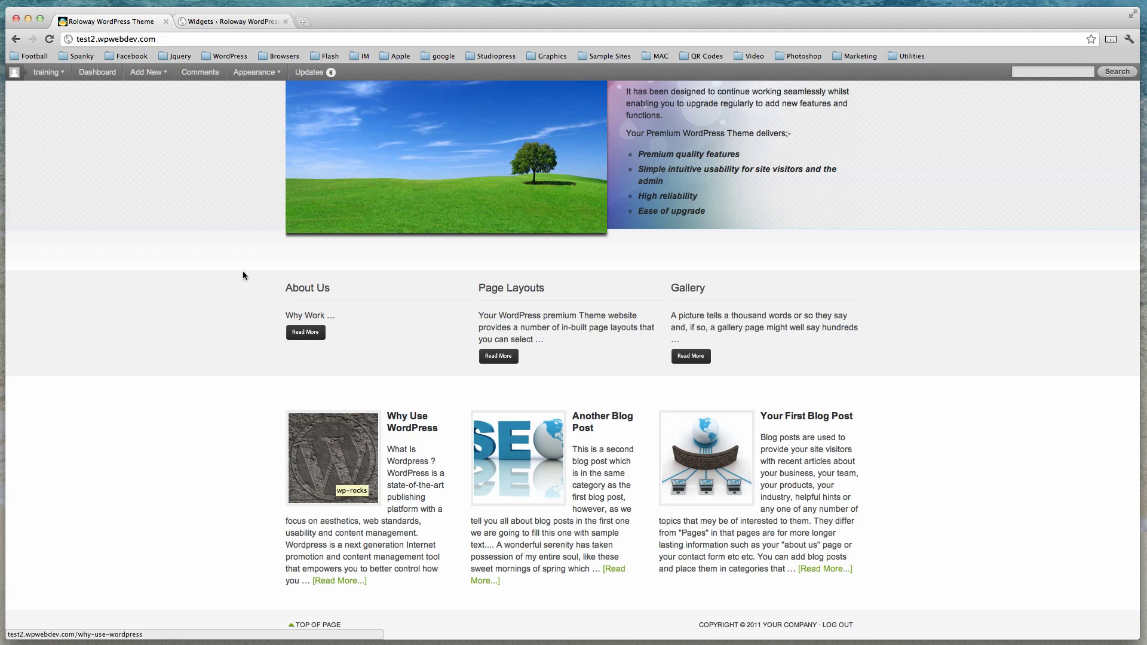
click(217, 22)
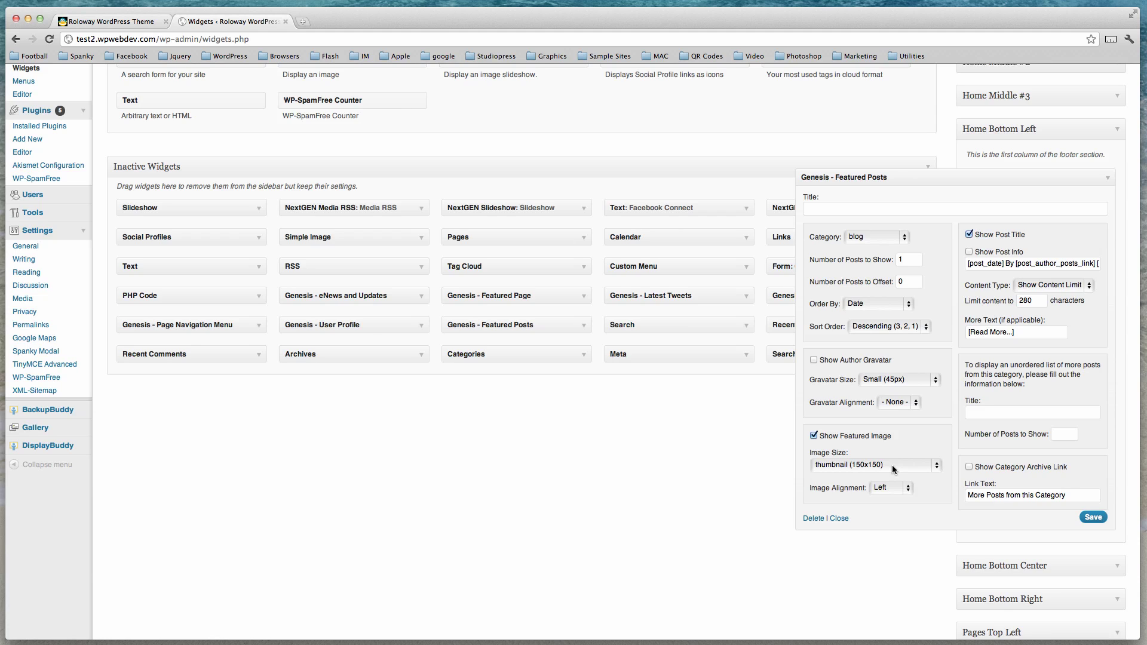
- Set the Home Bottom Left Featured Posts widget's image alignment to Right, save it and reload the live home page
click(908, 491)
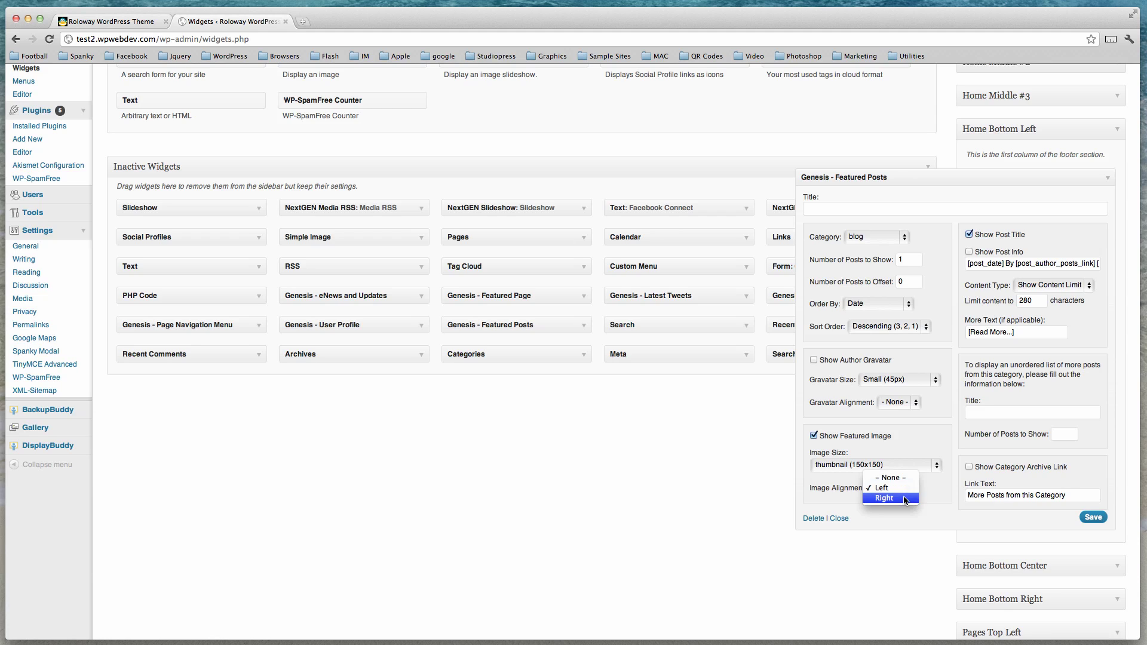
click(901, 499)
click(1088, 517)
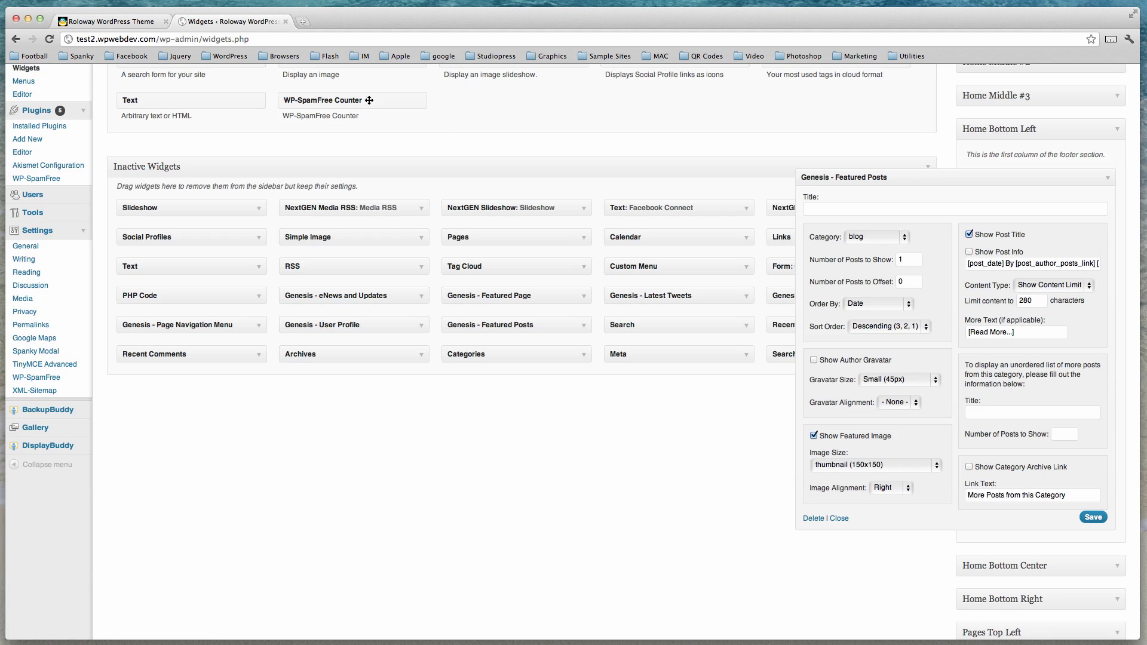
click(137, 22)
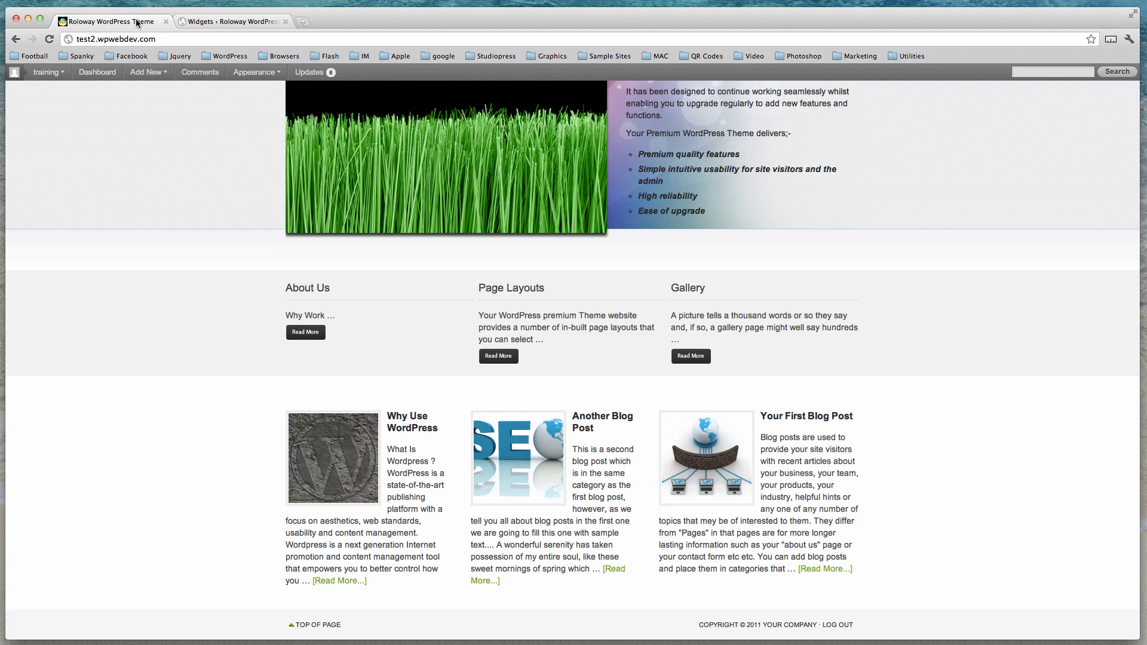
key(super+r)
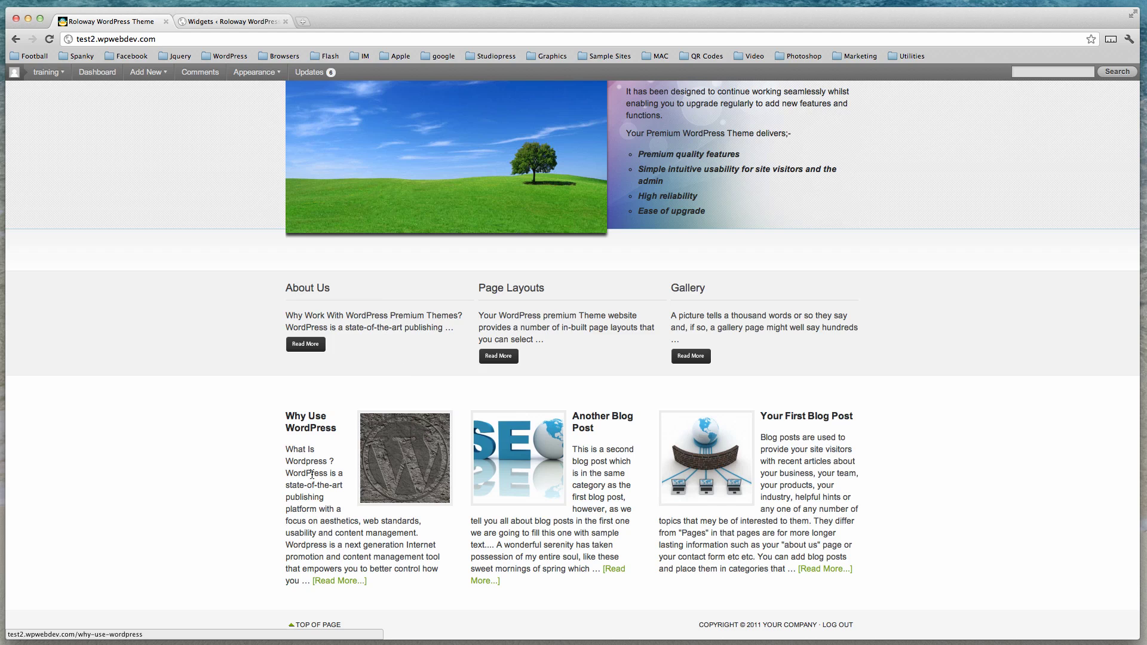
- Restore the Featured Posts widget's image alignment to Left, save it and collapse the Home Bottom Left area
click(227, 23)
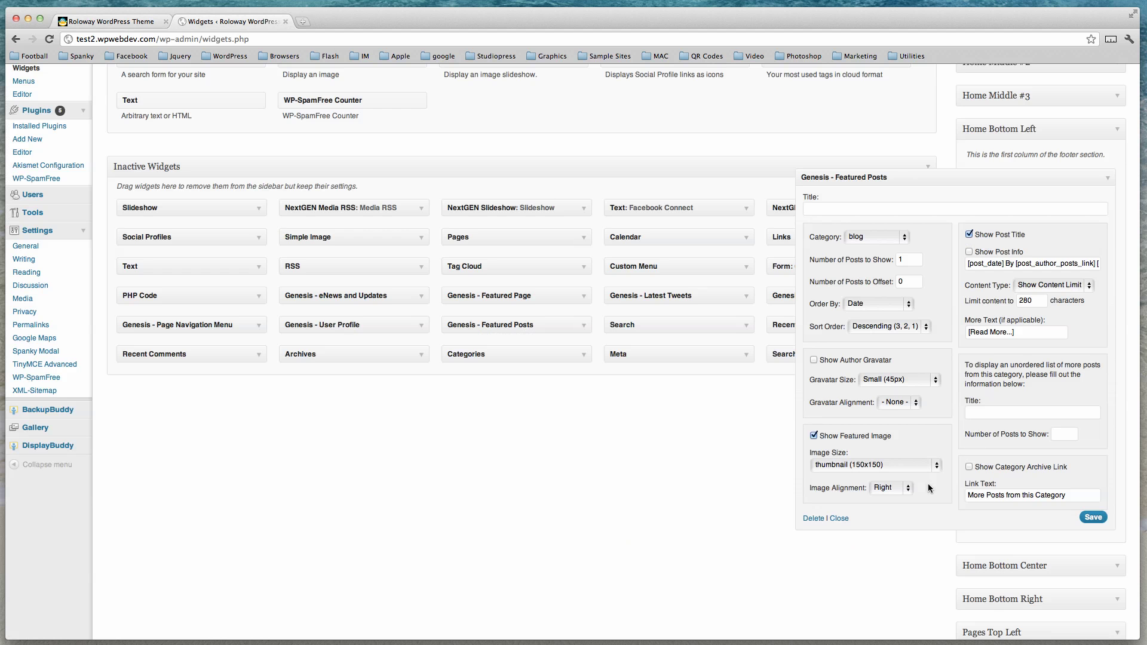
click(907, 492)
click(1089, 289)
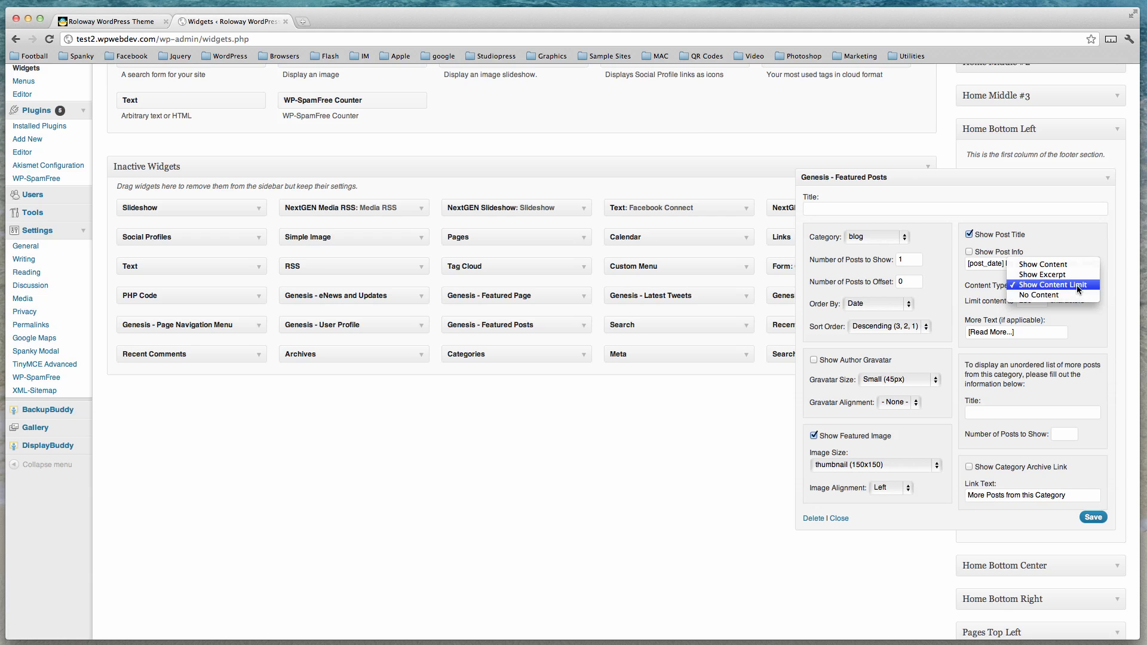
click(1079, 286)
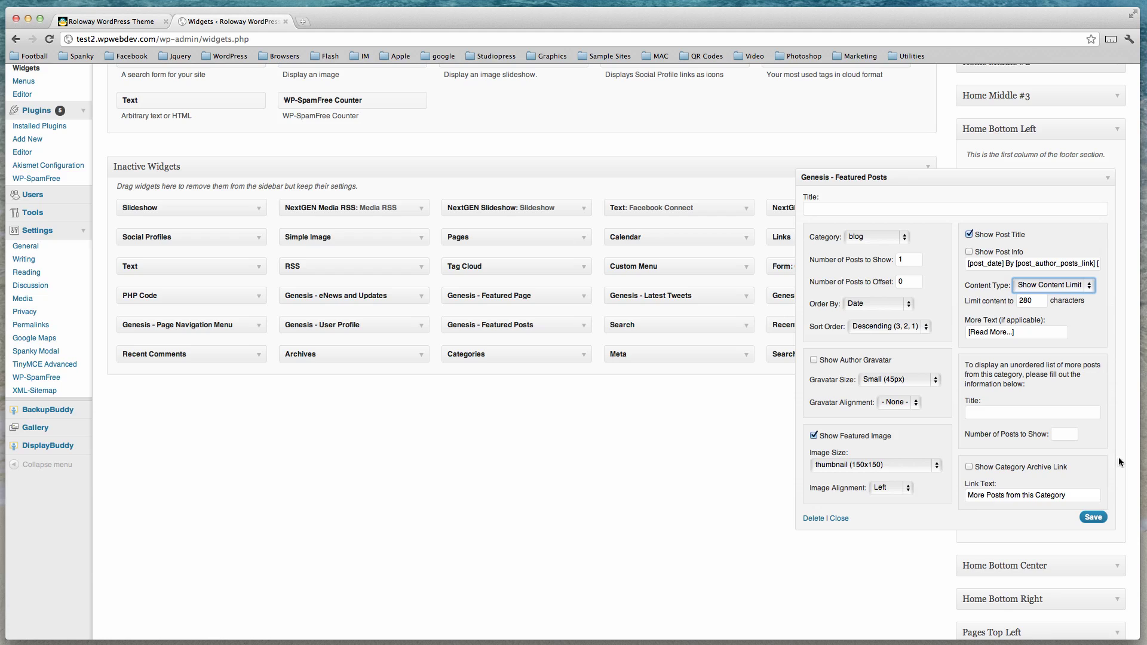
click(1093, 518)
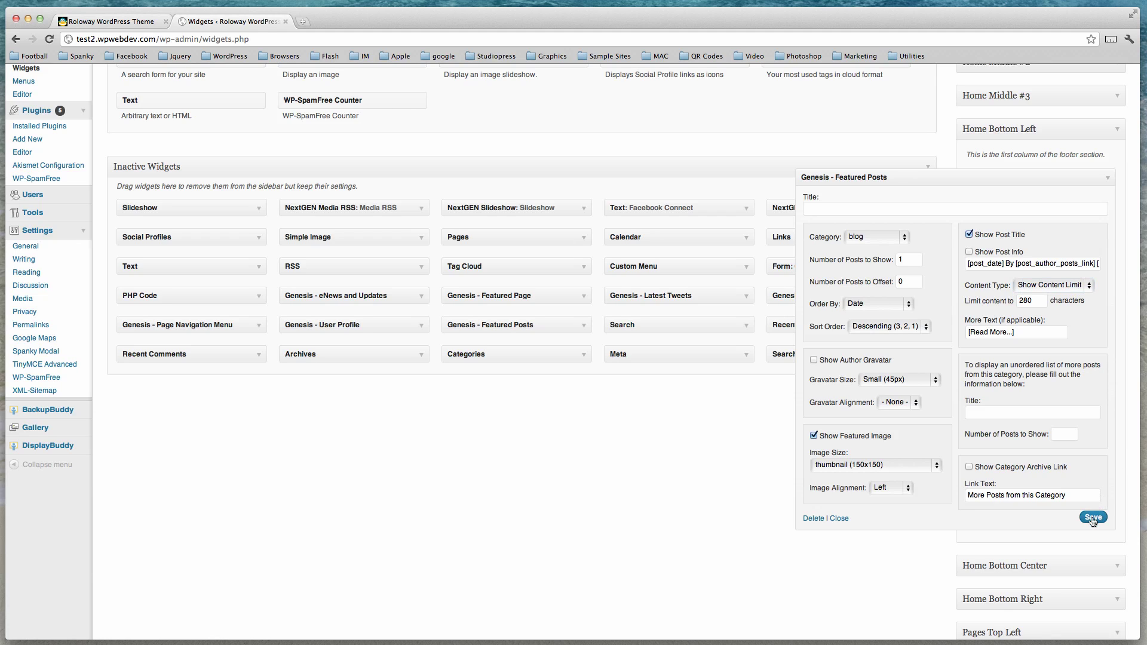
click(1109, 180)
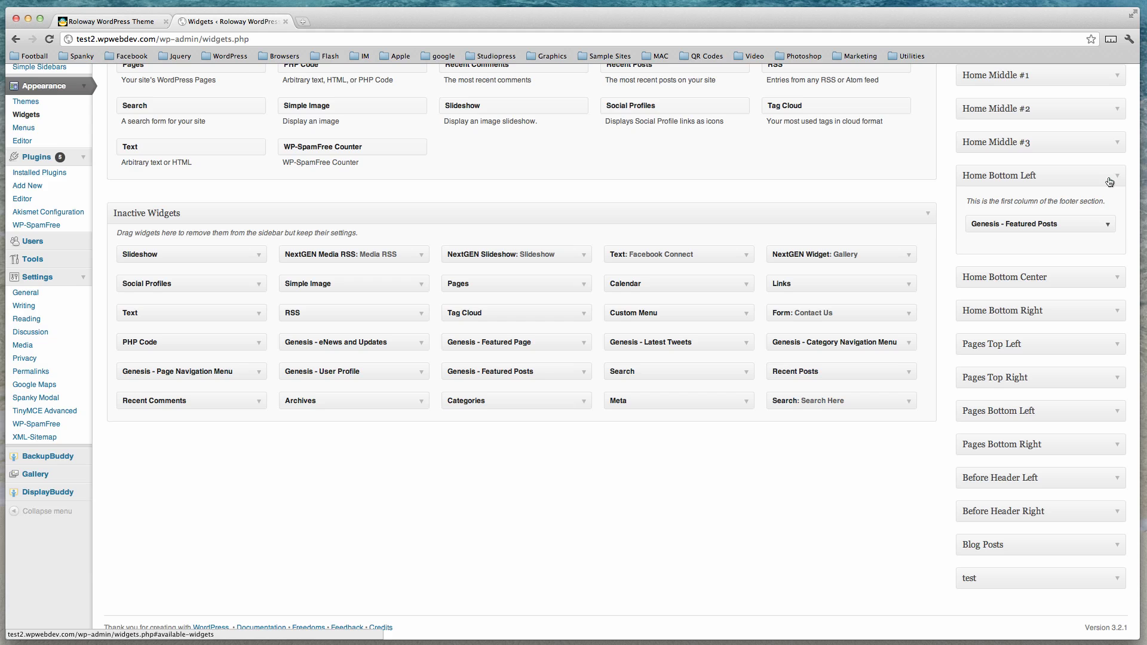
click(1115, 178)
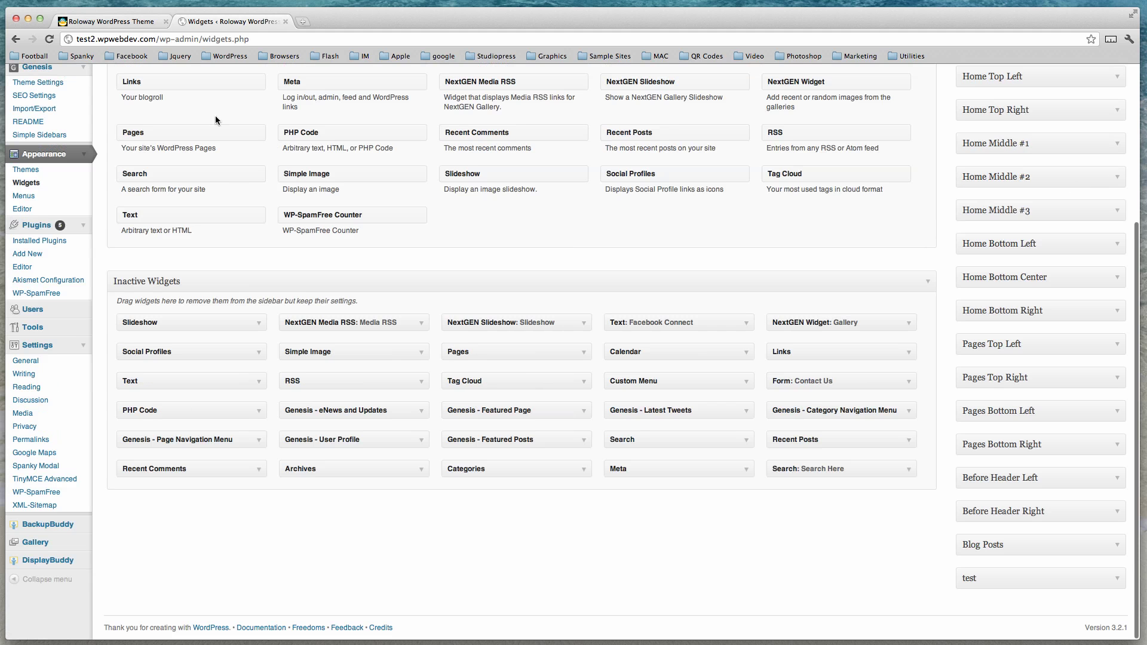
- Look through the list of posts on the live site's Blog page
click(124, 22)
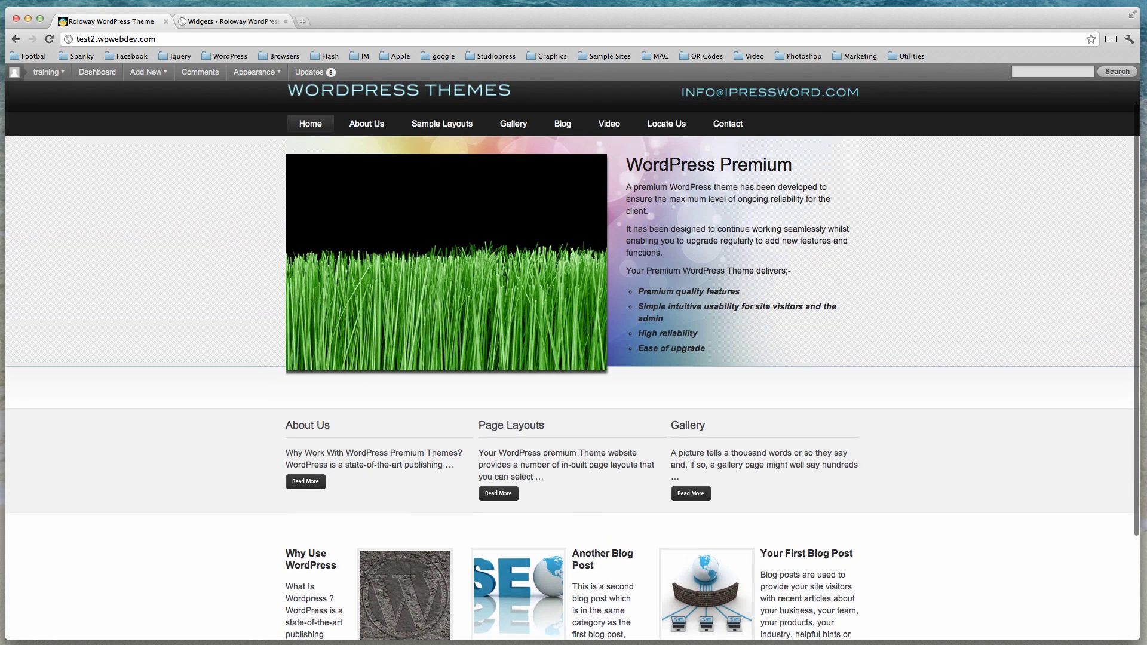
scroll(644, 154, up, 2)
click(562, 129)
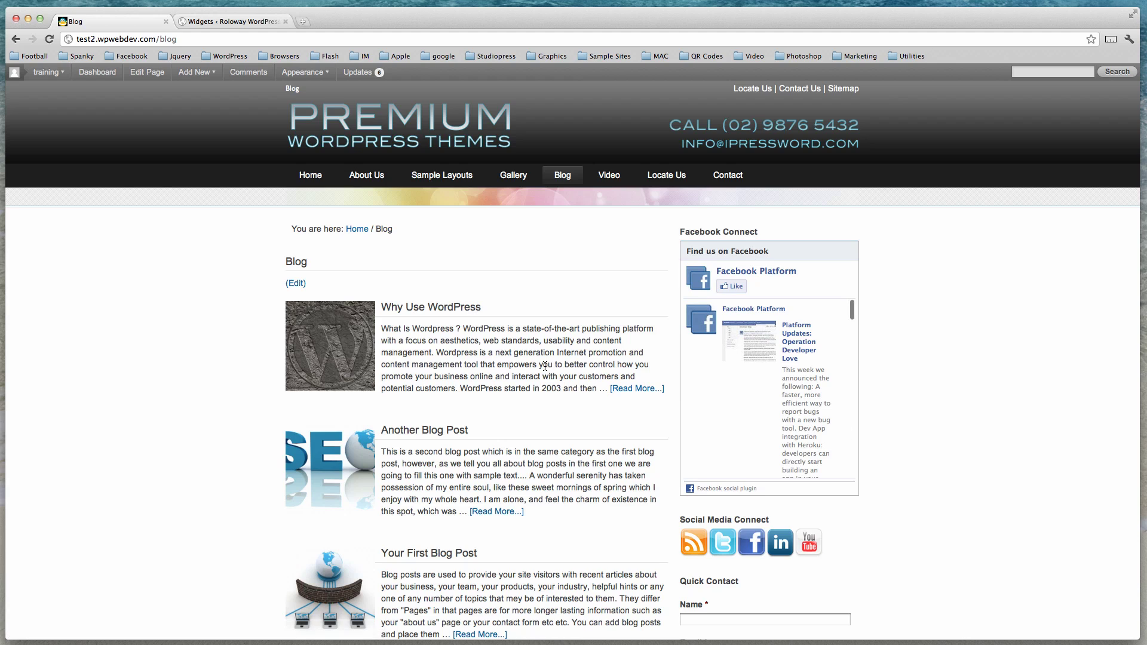
scroll(537, 483, down, 3)
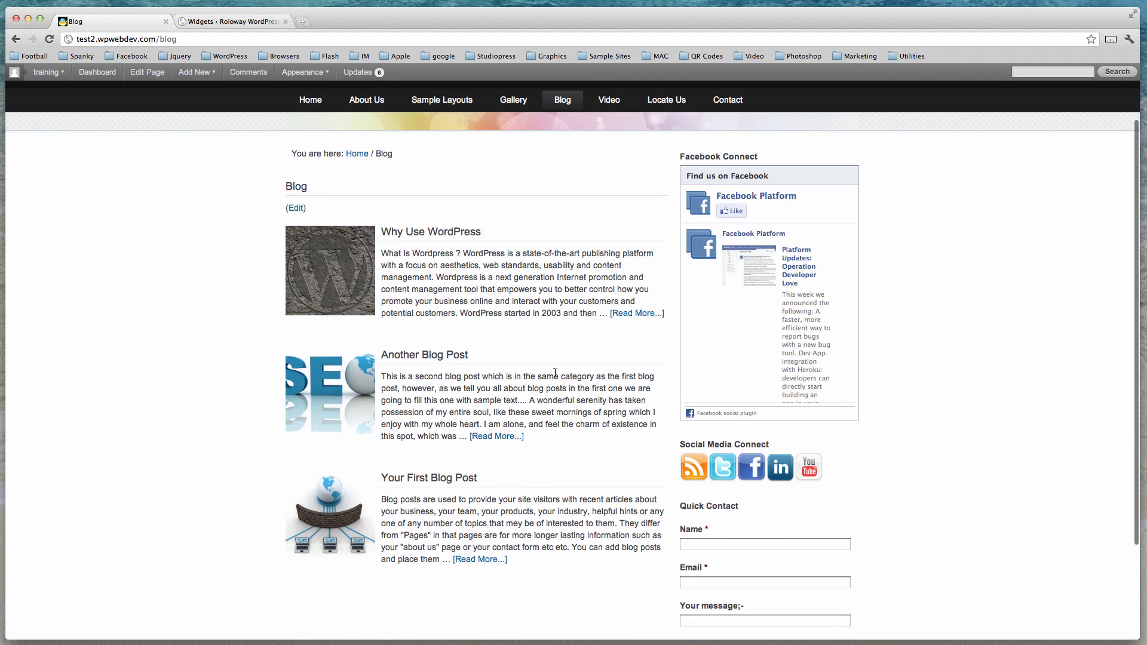
- Open the settings of the Featured Posts widget in the Blog Posts area of the widgets page
click(234, 22)
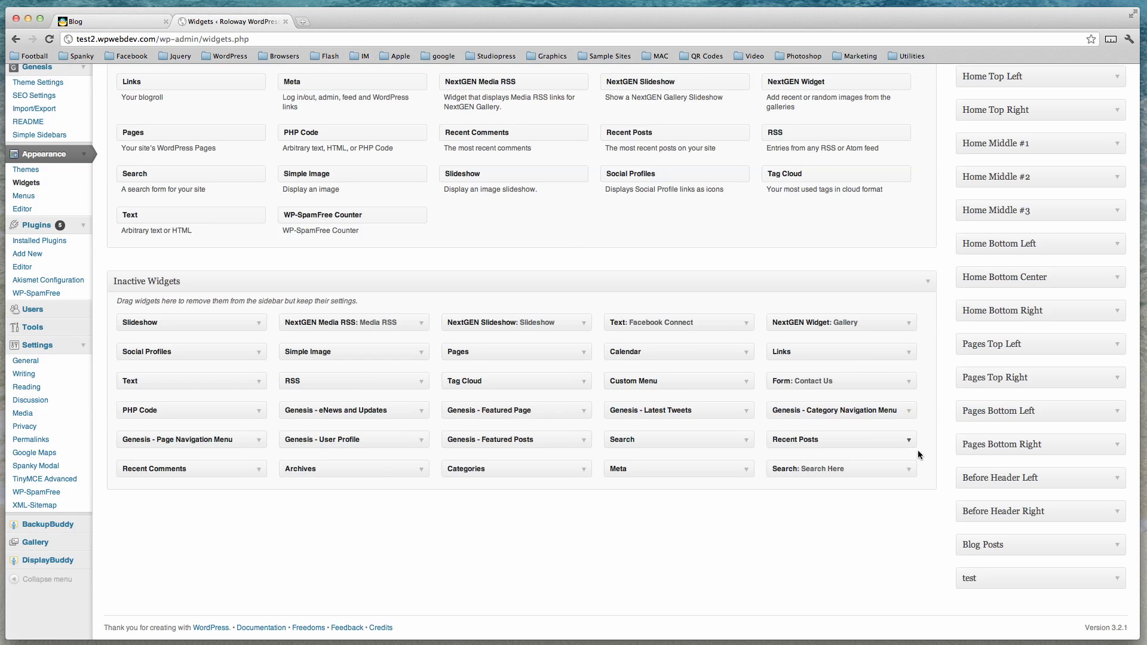
click(1117, 546)
scroll(859, 545, down, 3)
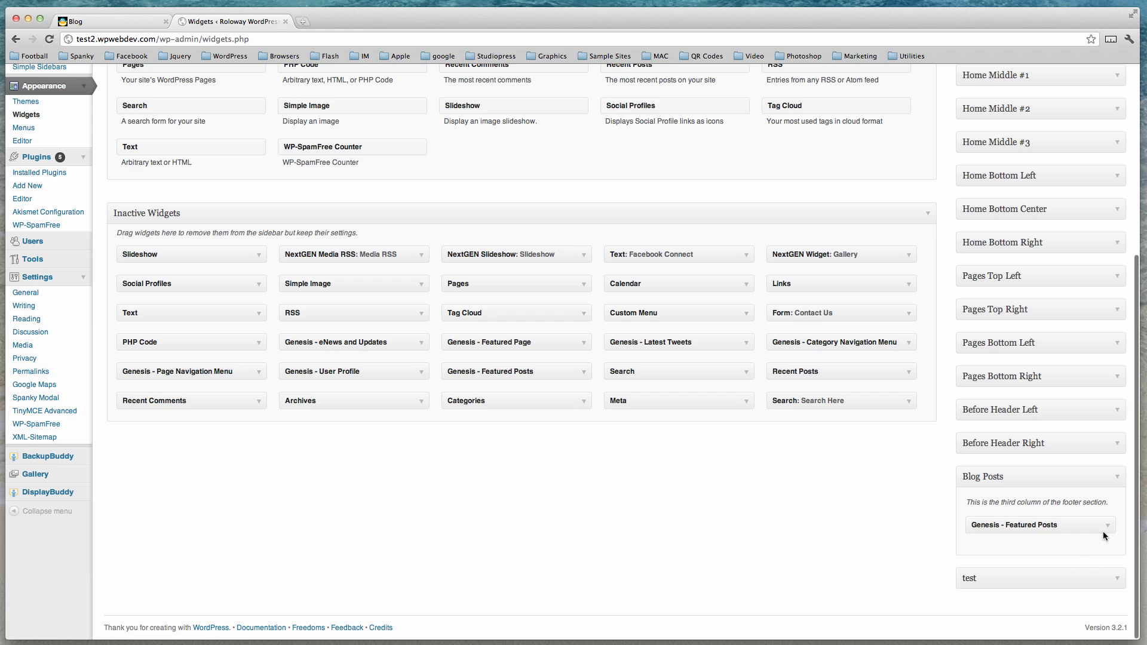
click(1109, 528)
scroll(678, 504, down, 10)
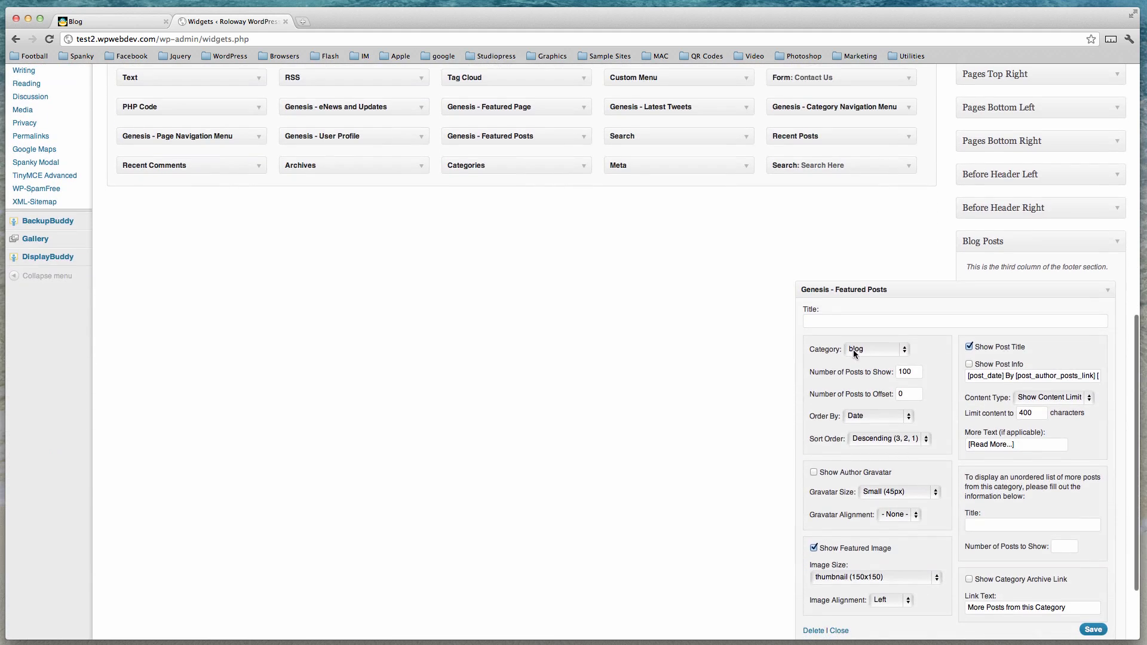
- Set the Blog Posts Featured Posts widget's category to News, save it and reload the live Blog page
click(905, 353)
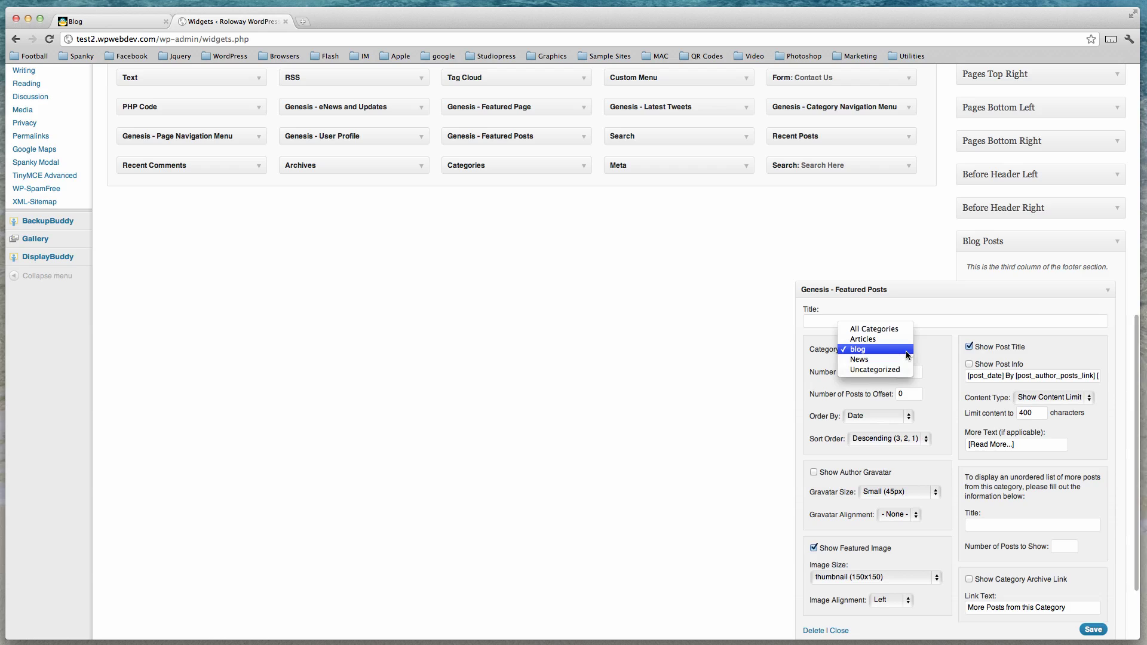
click(877, 359)
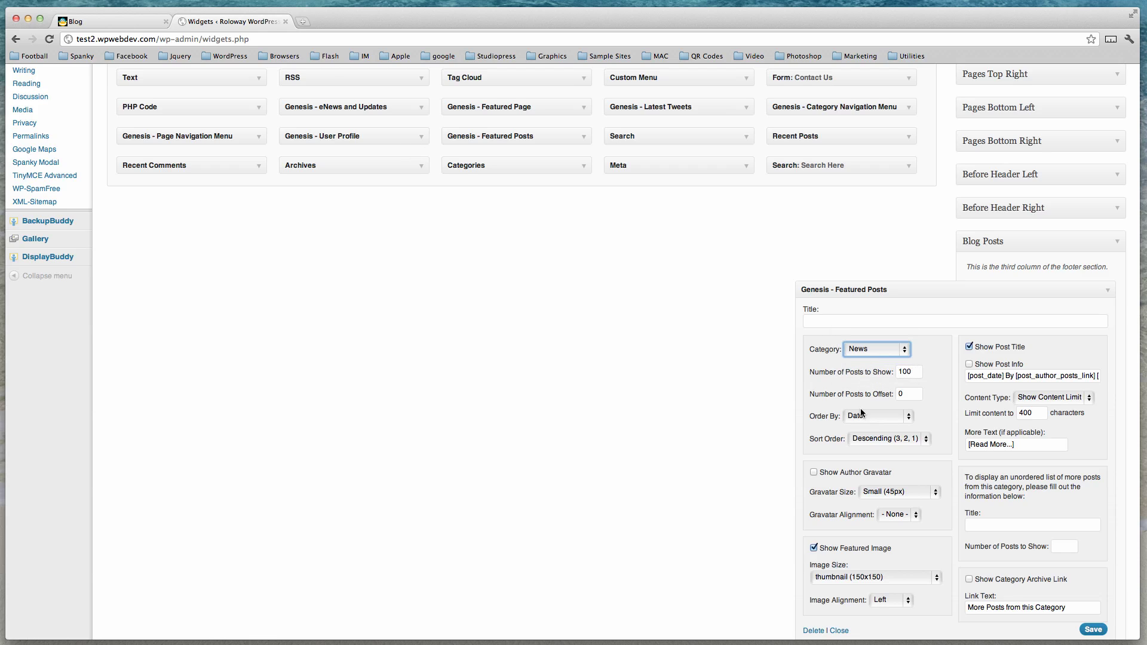
click(1097, 631)
click(117, 26)
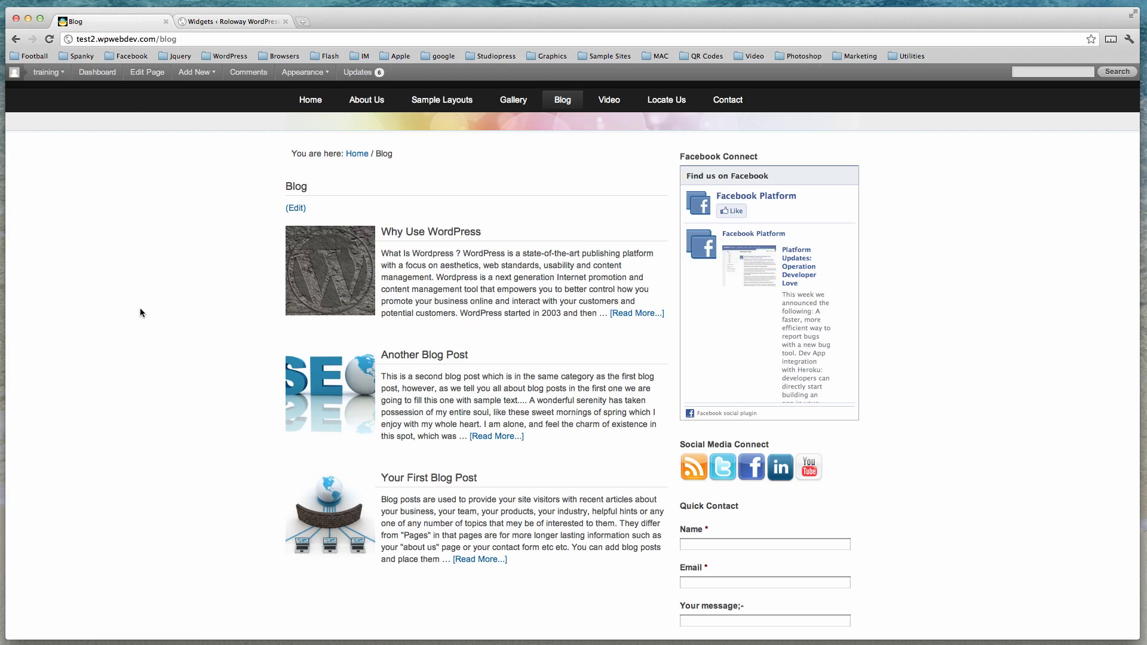
key(super+r)
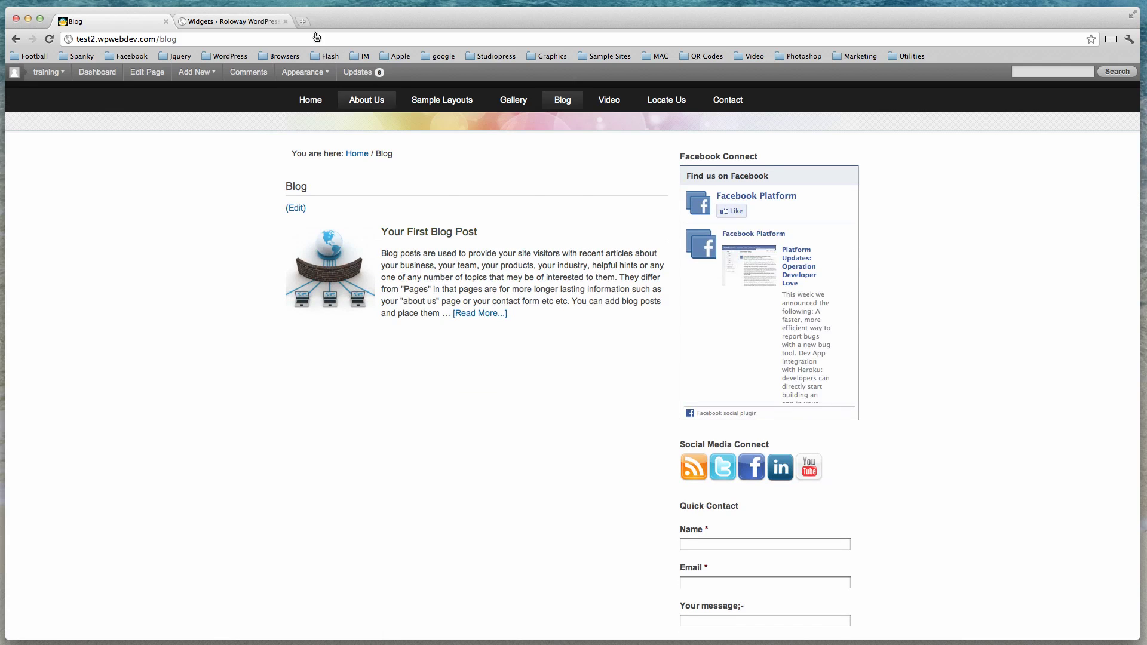
- Return to the widgets page and set the Blog Posts Featured Posts widget's category back to blog
click(233, 21)
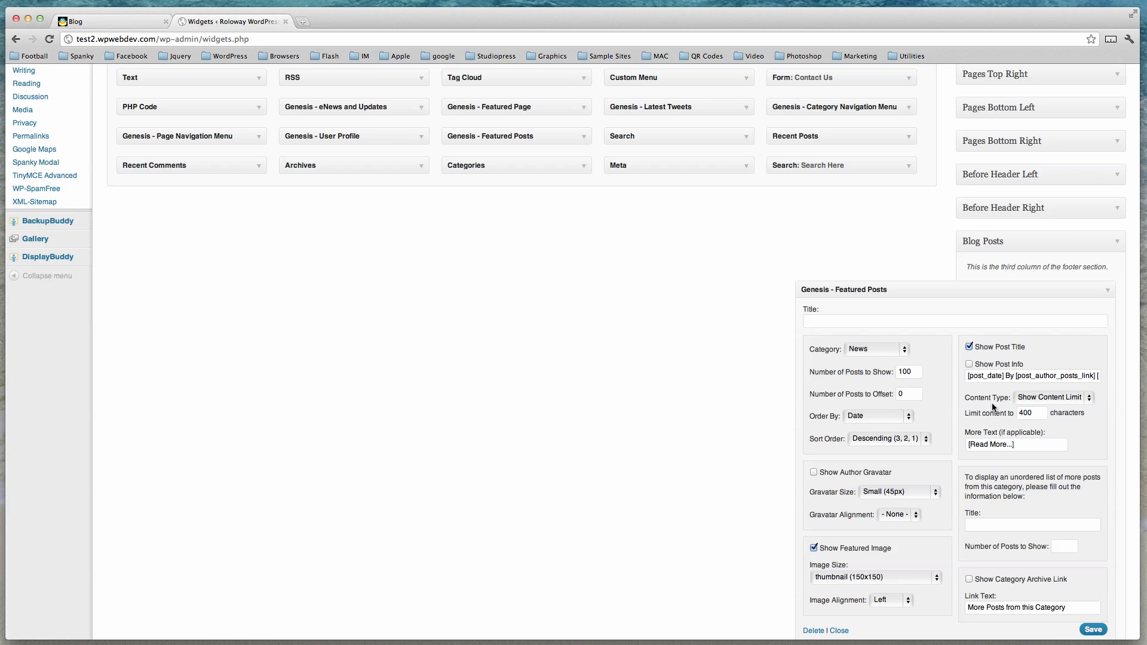
click(906, 355)
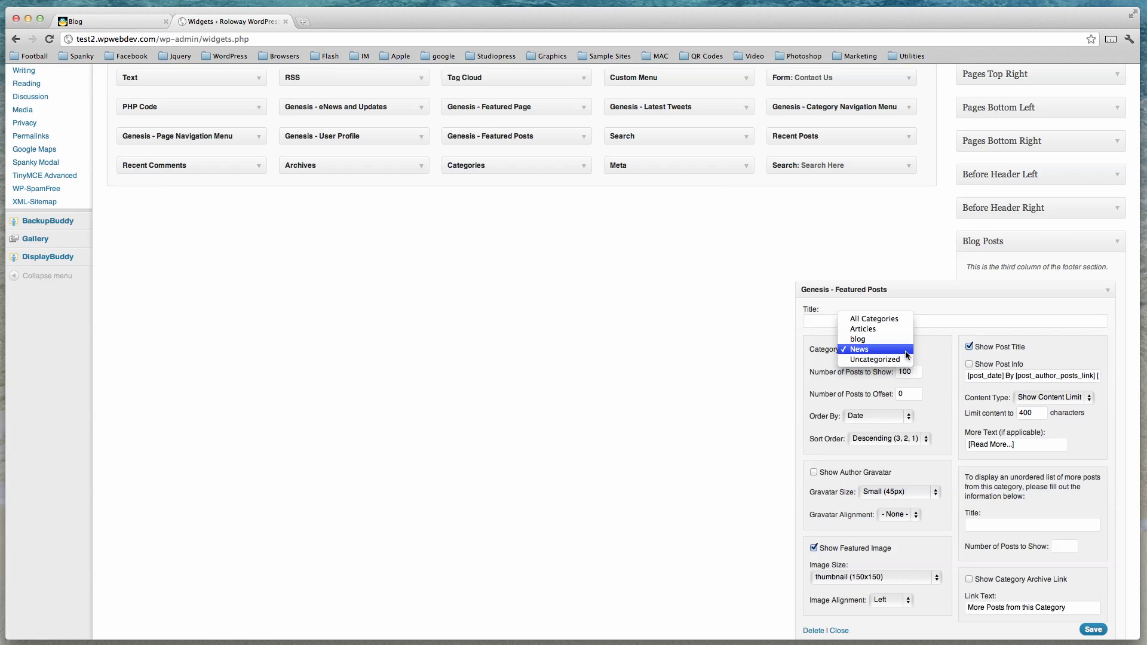
click(872, 337)
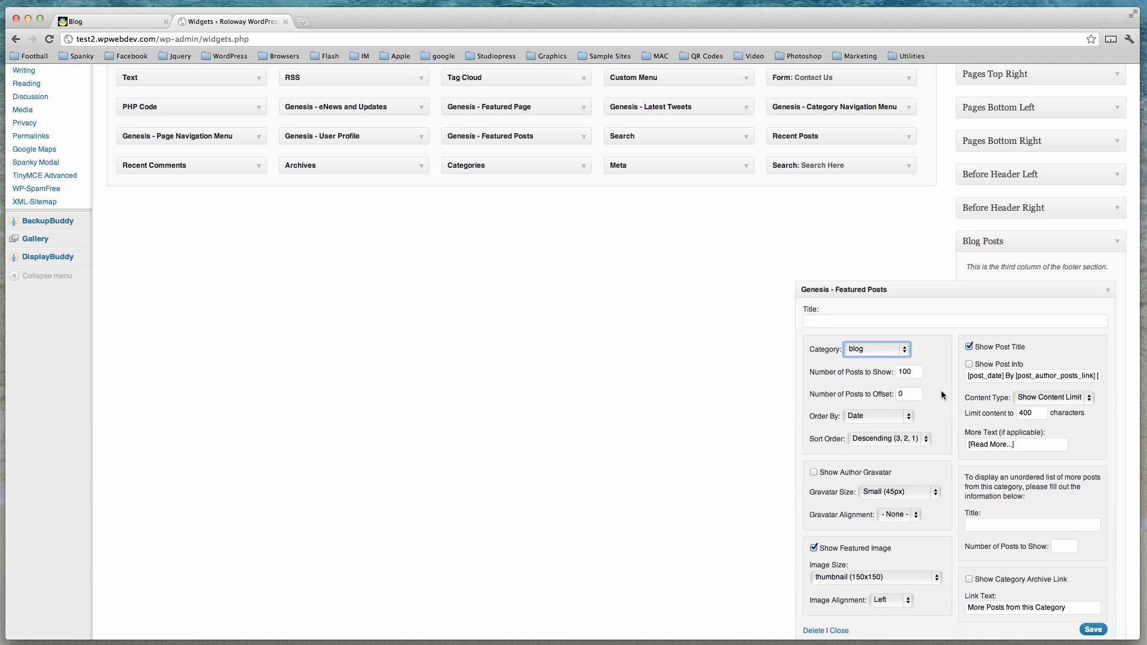
- Set the Blog Posts Featured Posts widget's content type to Show Content and save the widget
scroll(940, 406, down, 3)
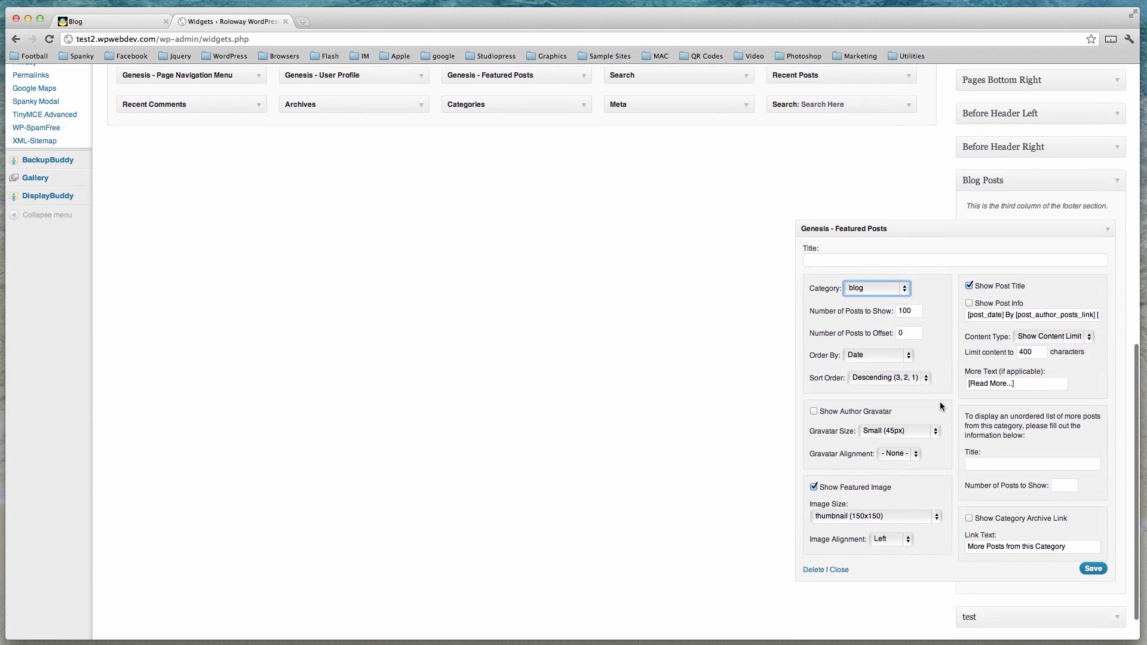
scroll(940, 406, down, 2)
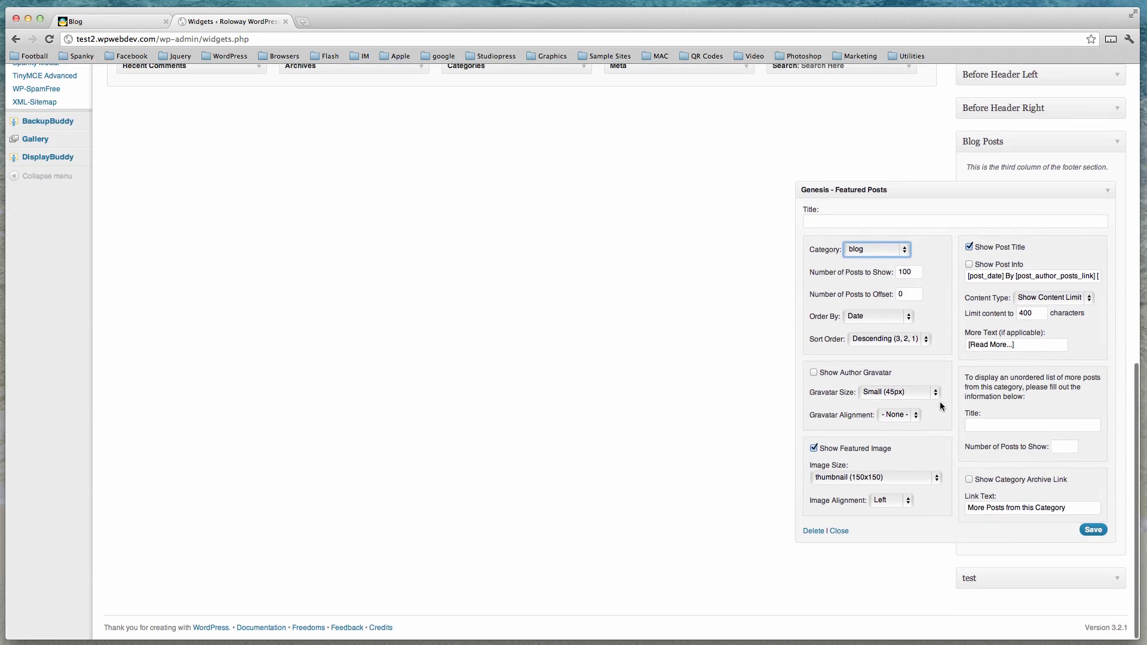
click(1089, 297)
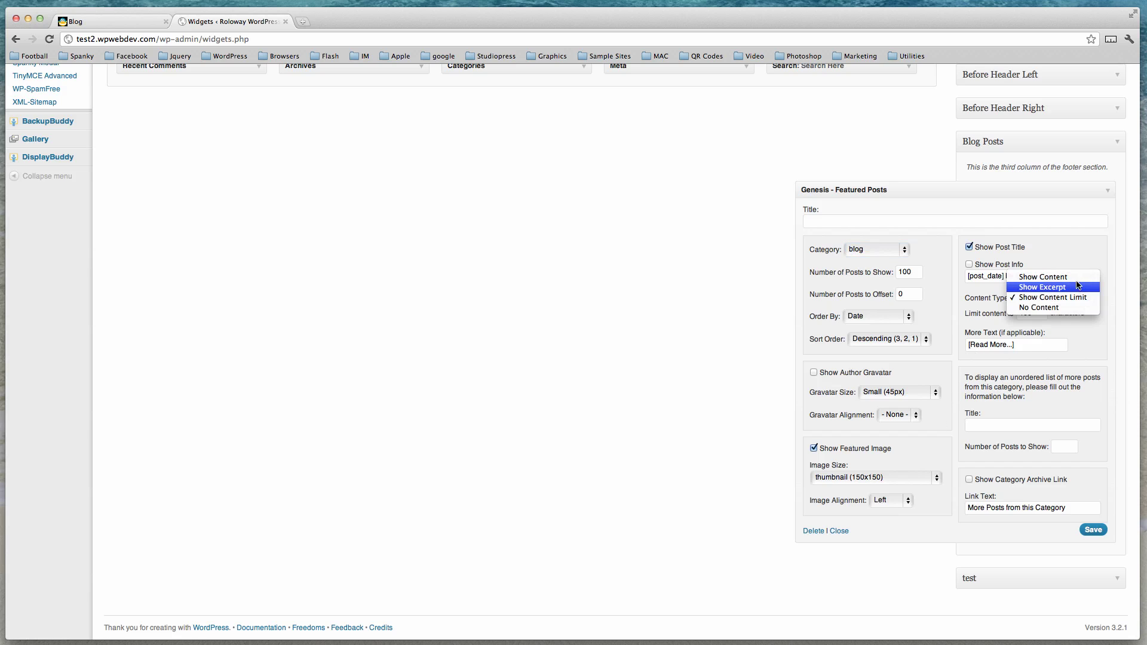
click(1075, 277)
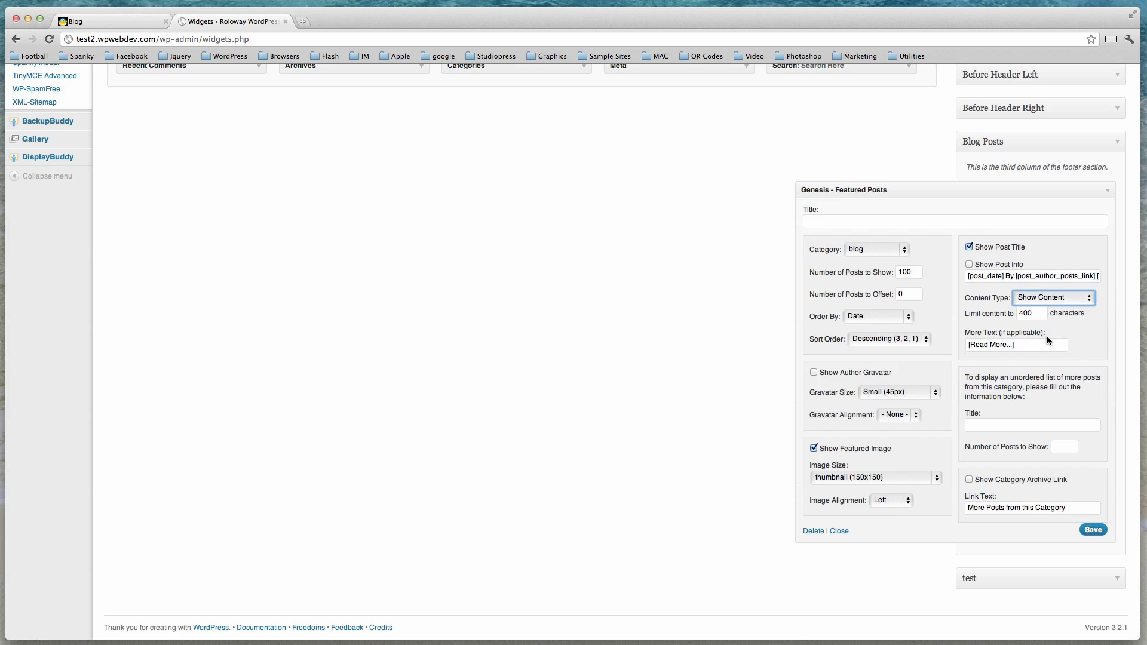
click(1093, 531)
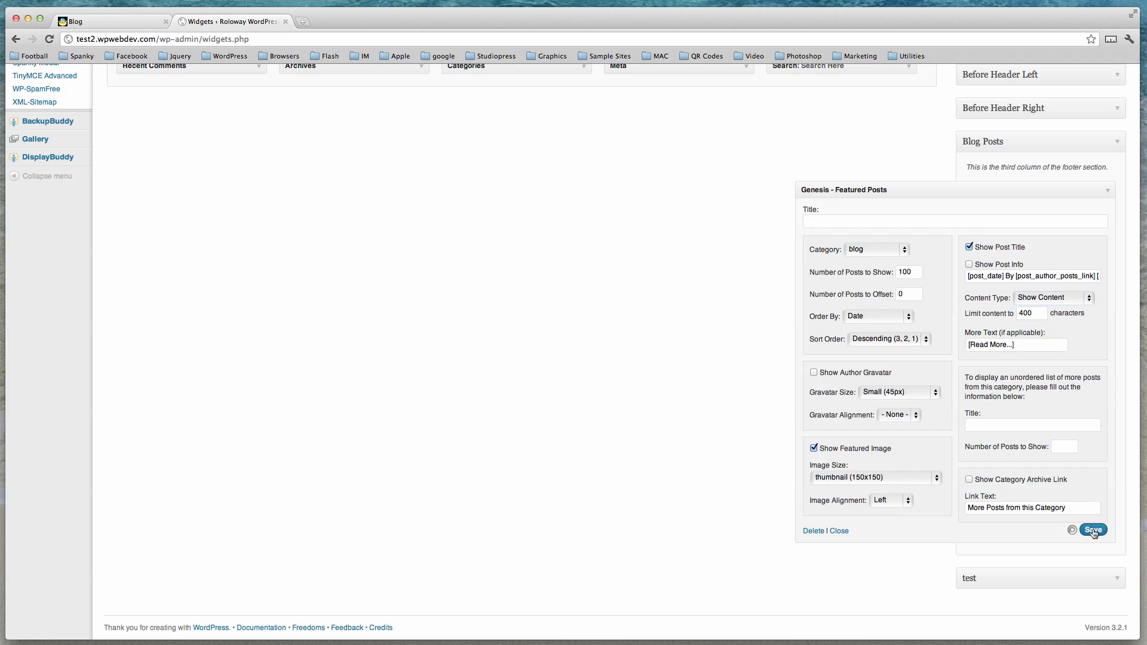
- Reload the live Blog page and look through the full content of the listed posts
click(142, 20)
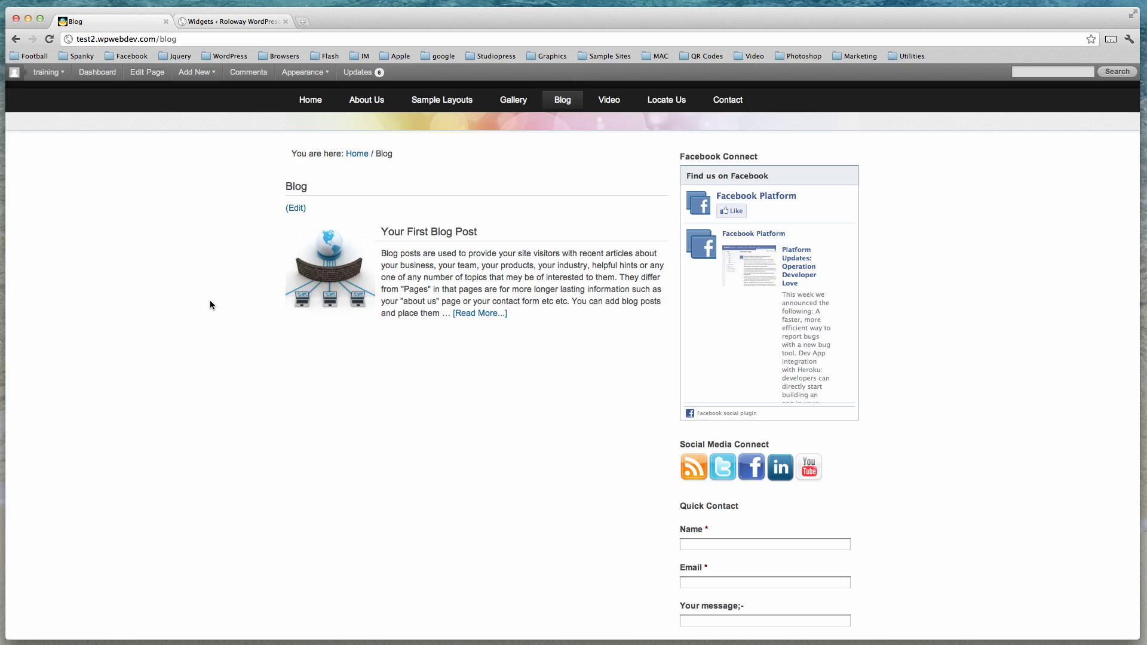
key(super+r)
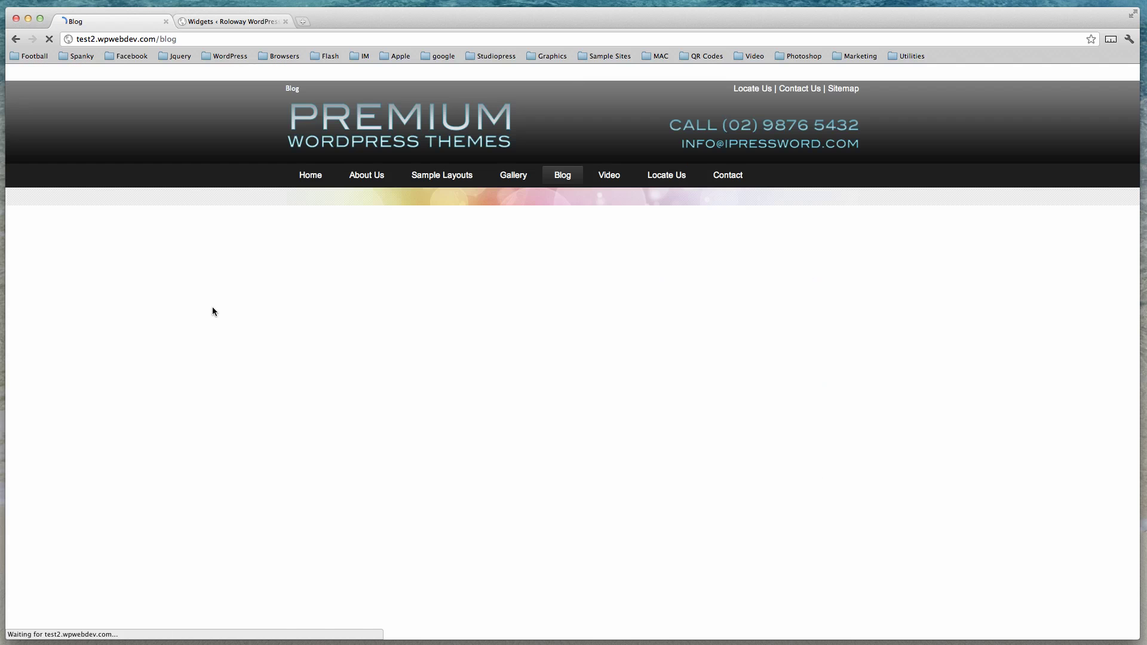
scroll(179, 314, down, 5)
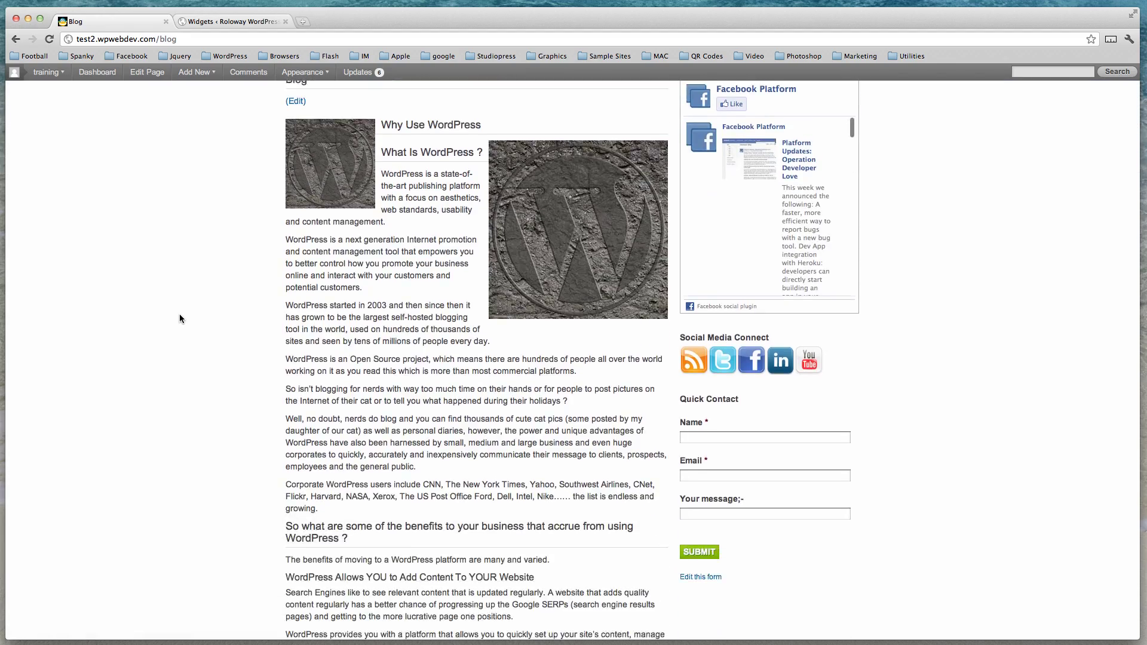
scroll(179, 319, down, 10)
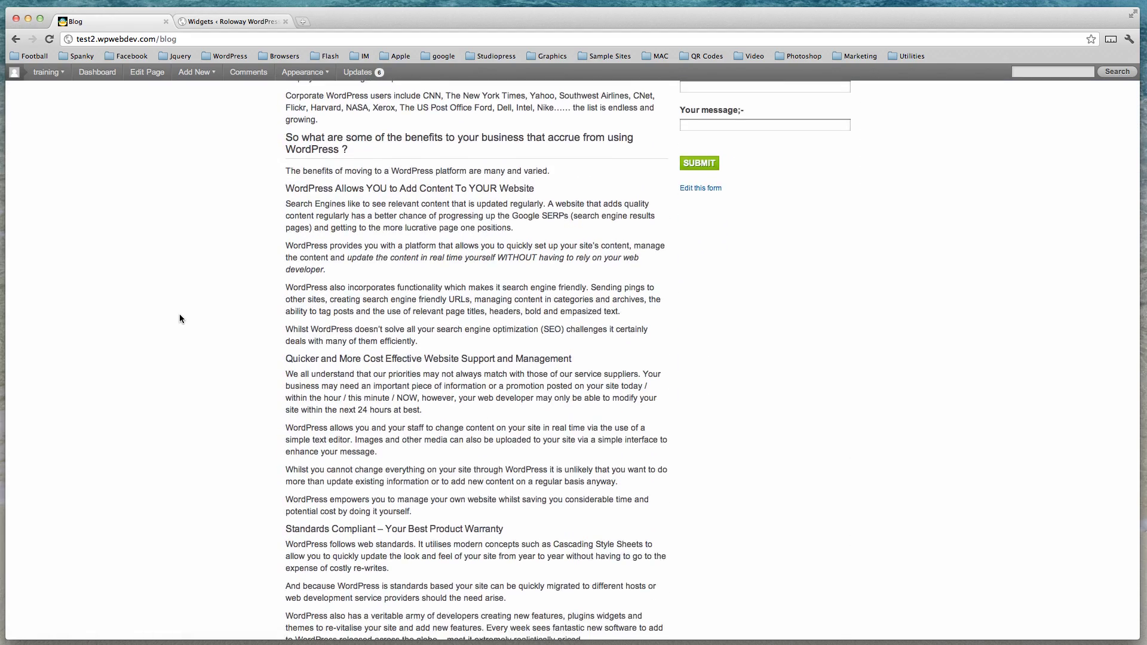
scroll(180, 318, down, 15)
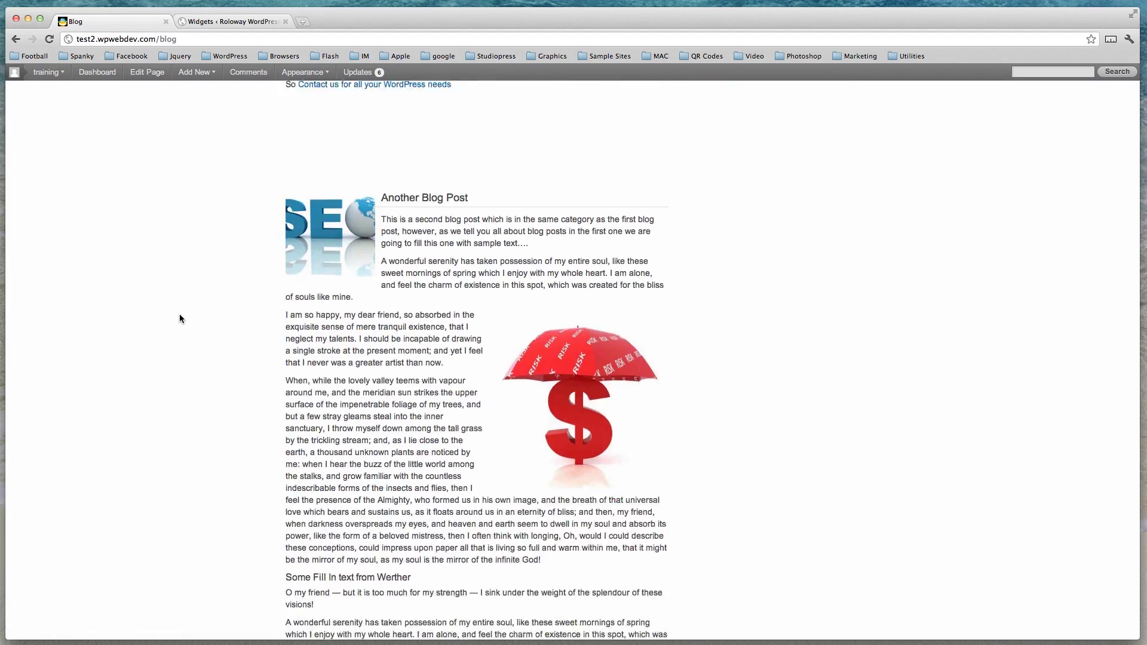
scroll(180, 318, down, 4)
scroll(180, 319, up, 20)
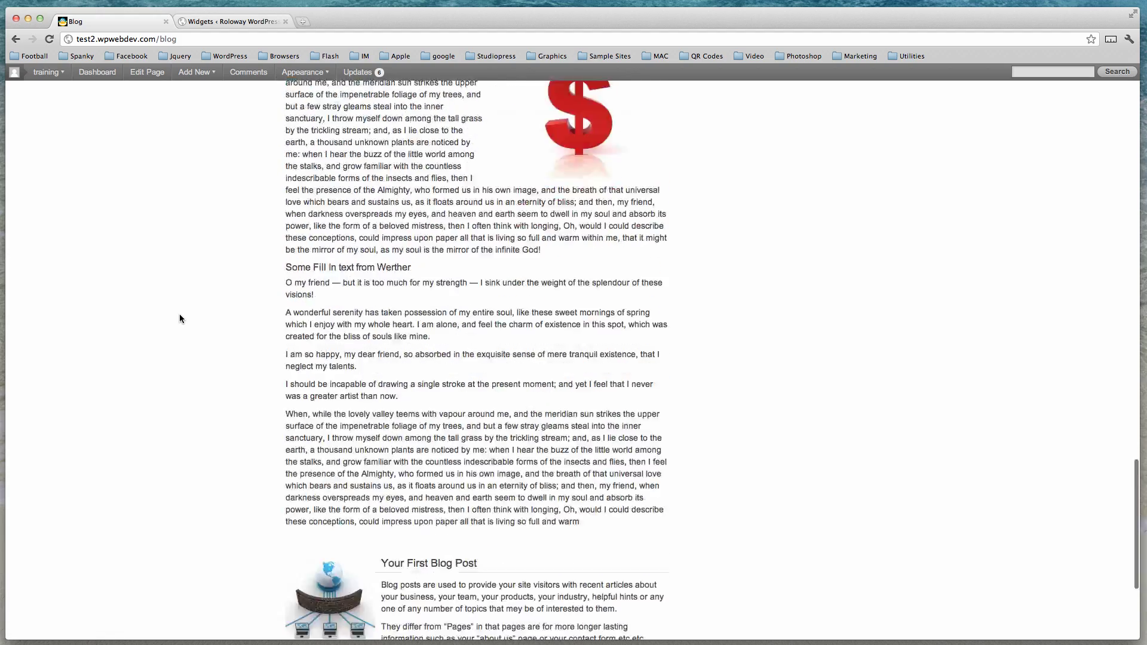
scroll(180, 319, up, 7)
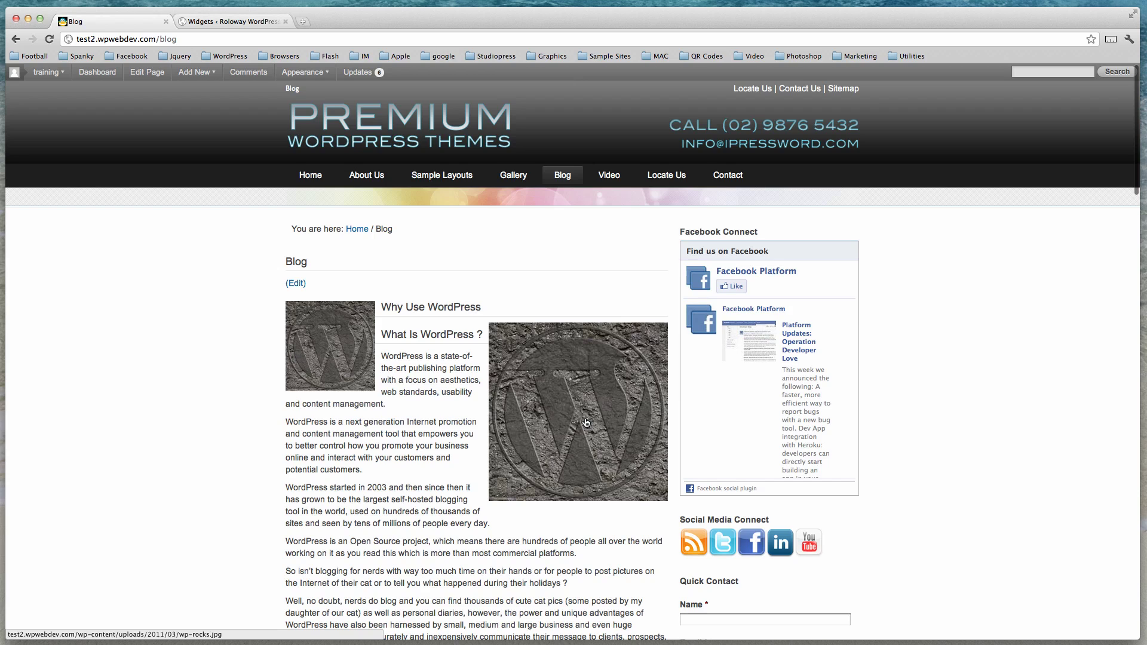
- Return to the widgets page, turn off Show Featured Image in the Blog Posts Featured Posts widget and save it
click(223, 22)
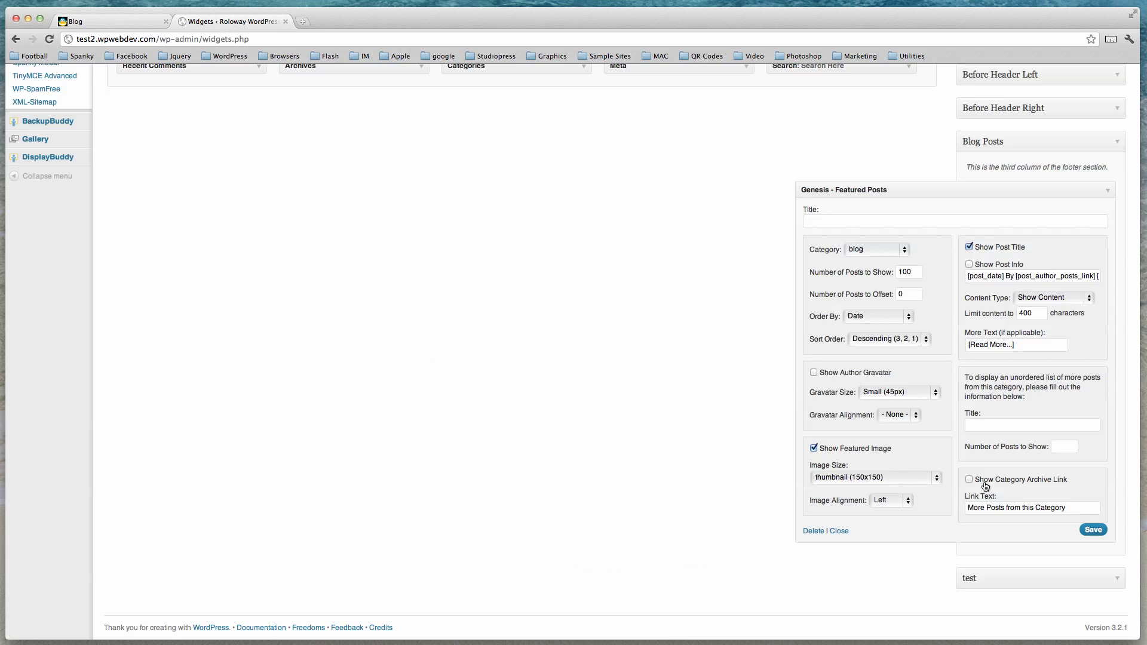
click(815, 449)
click(1093, 530)
- Reload the live Blog page and check how all the posts display with the featured image setting turned off
click(100, 22)
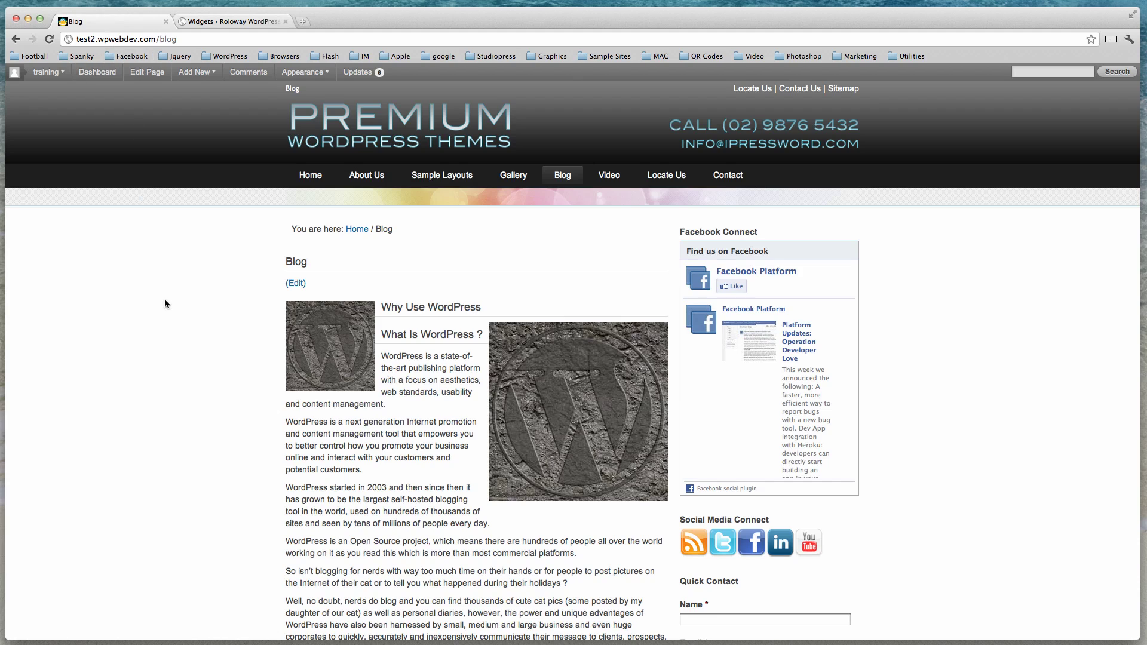
key(super+r)
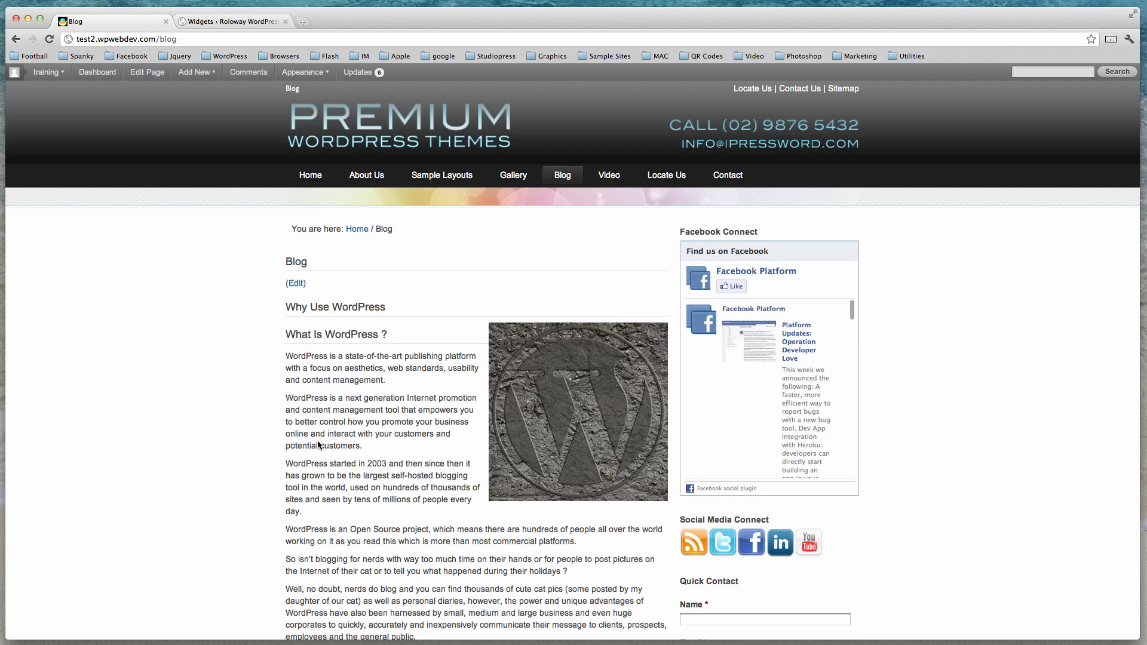
scroll(160, 375, down, 3)
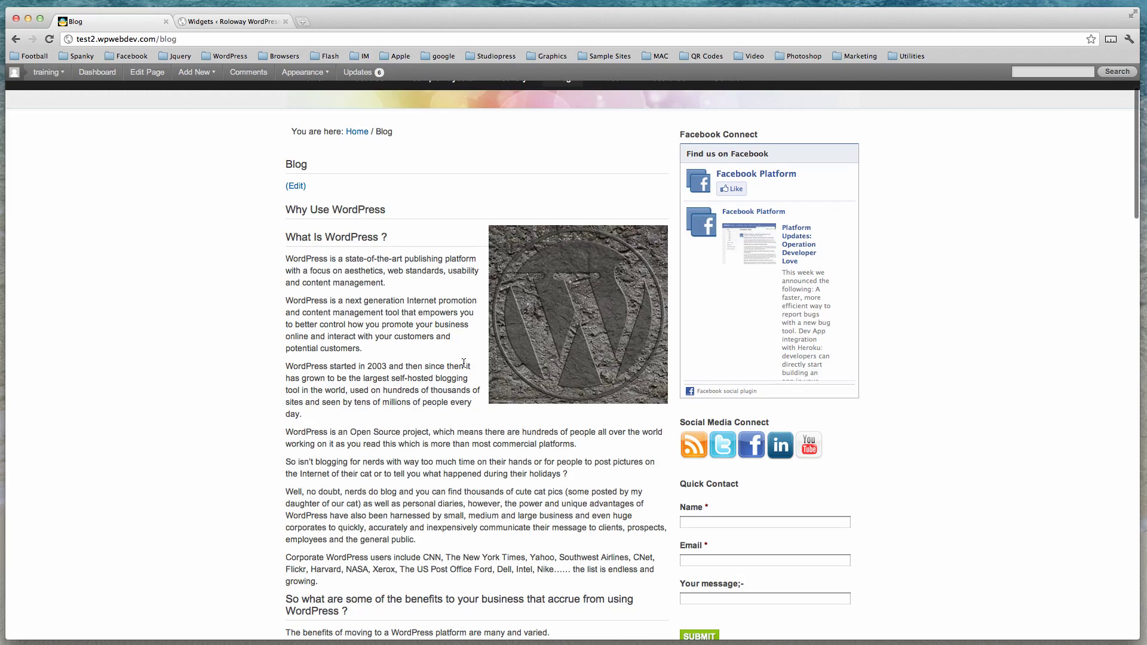
scroll(469, 375, down, 15)
scroll(469, 375, down, 20)
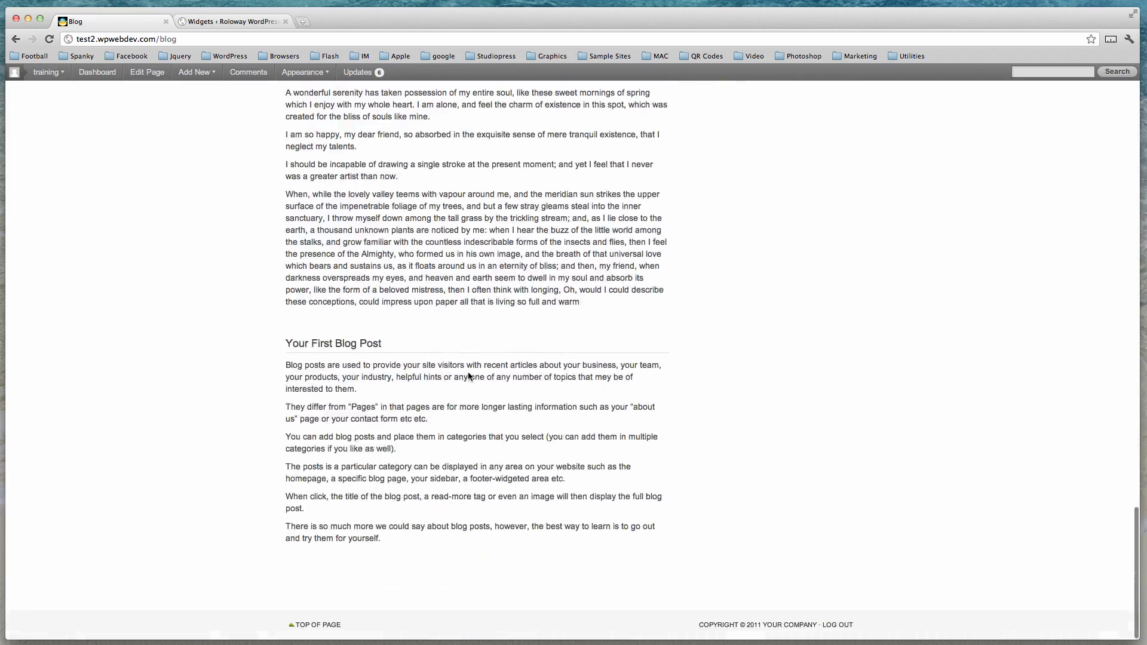
scroll(468, 376, up, 20)
scroll(469, 375, up, 10)
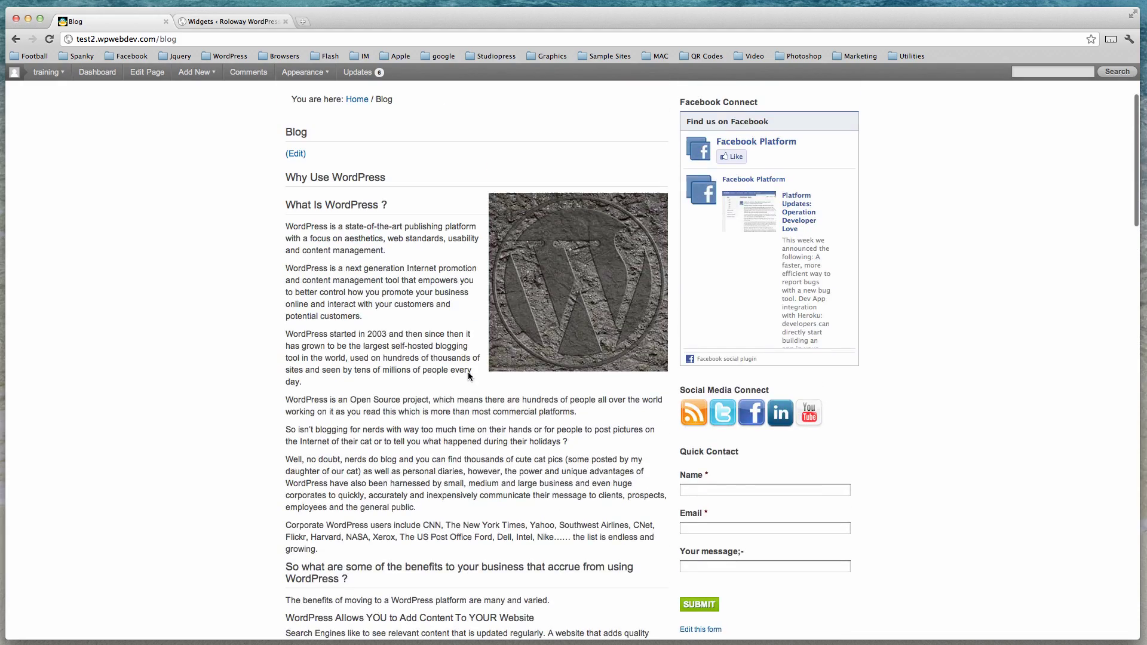
- Go back to the WordPress admin and open the post "Why Use WordPress" for editing from the posts list
click(239, 21)
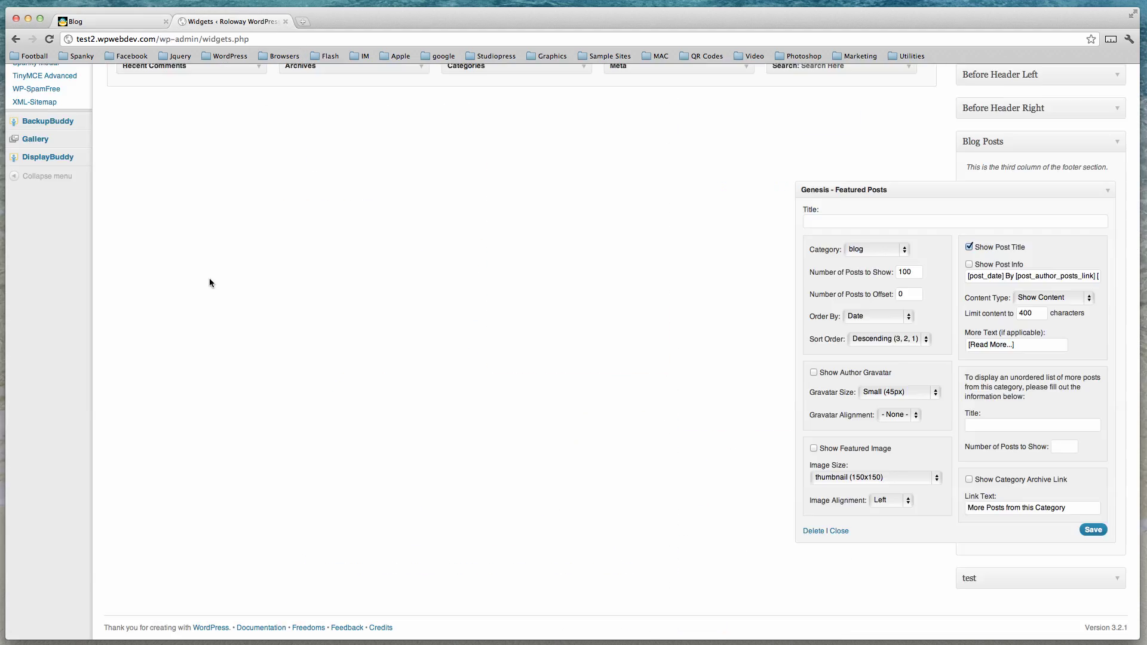
scroll(209, 278, up, 15)
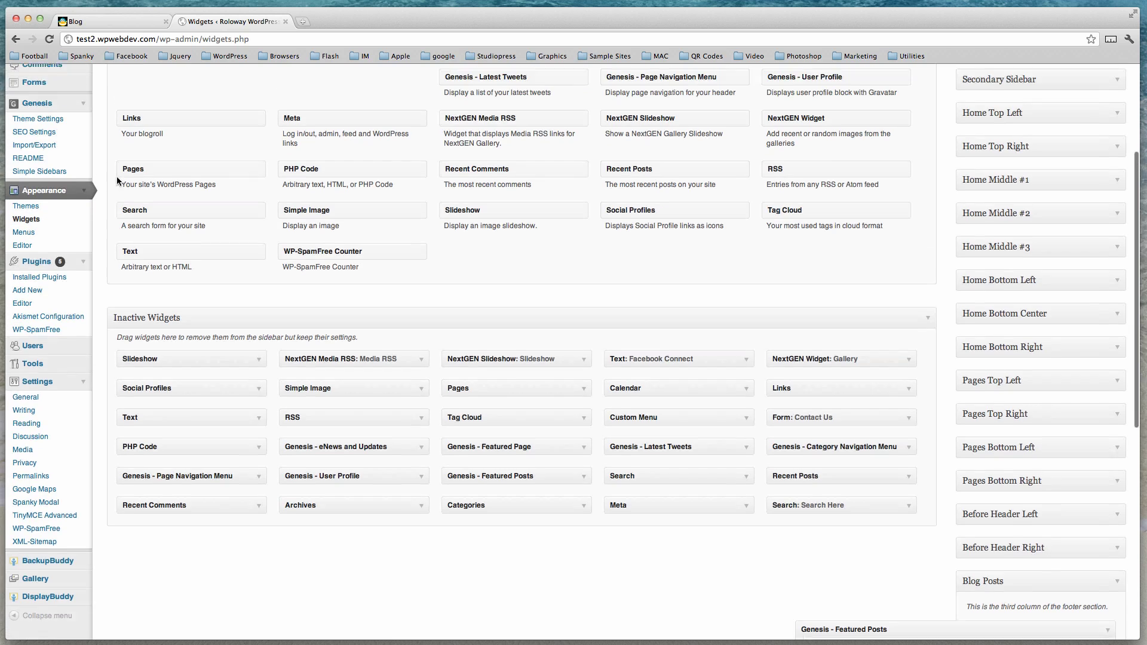
scroll(118, 179, up, 6)
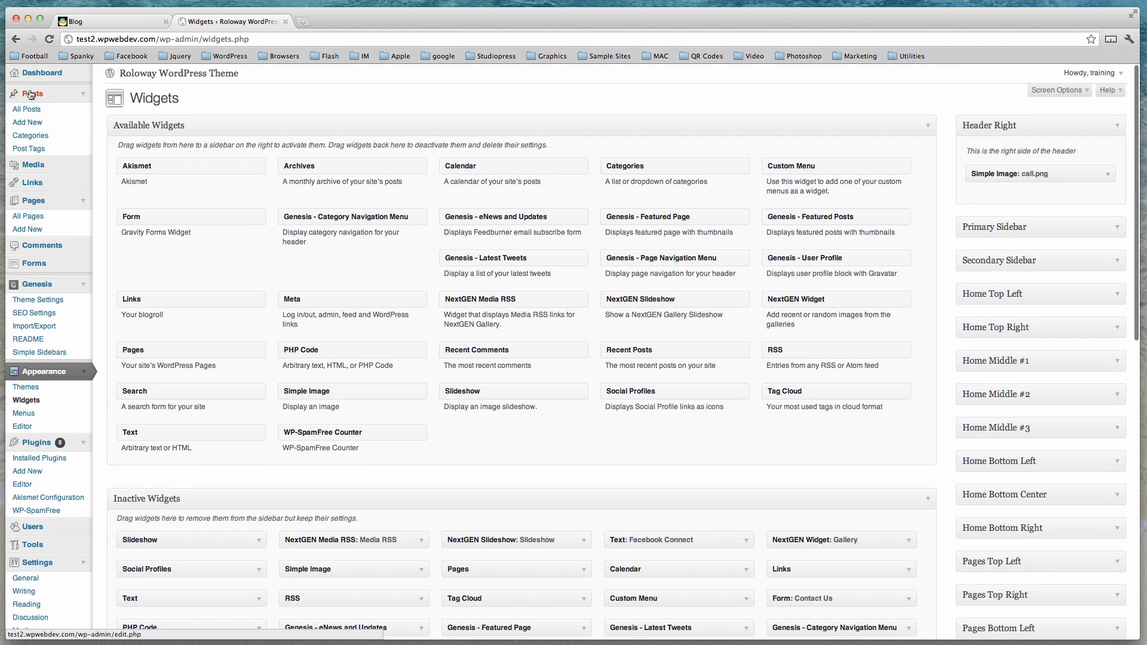
click(31, 95)
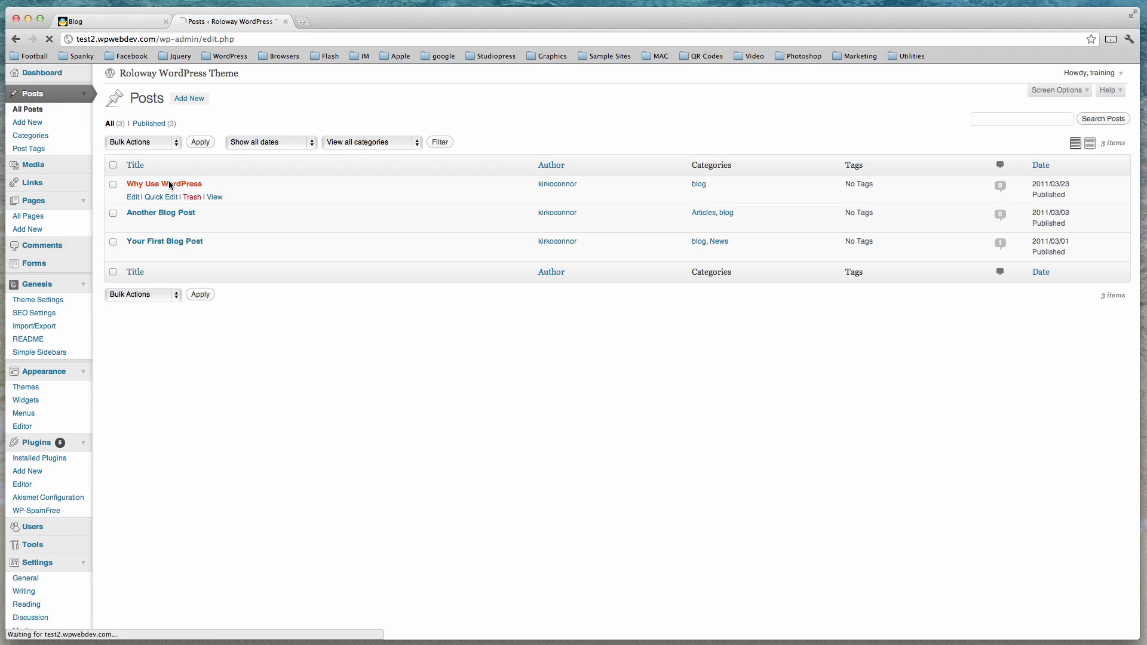
click(168, 184)
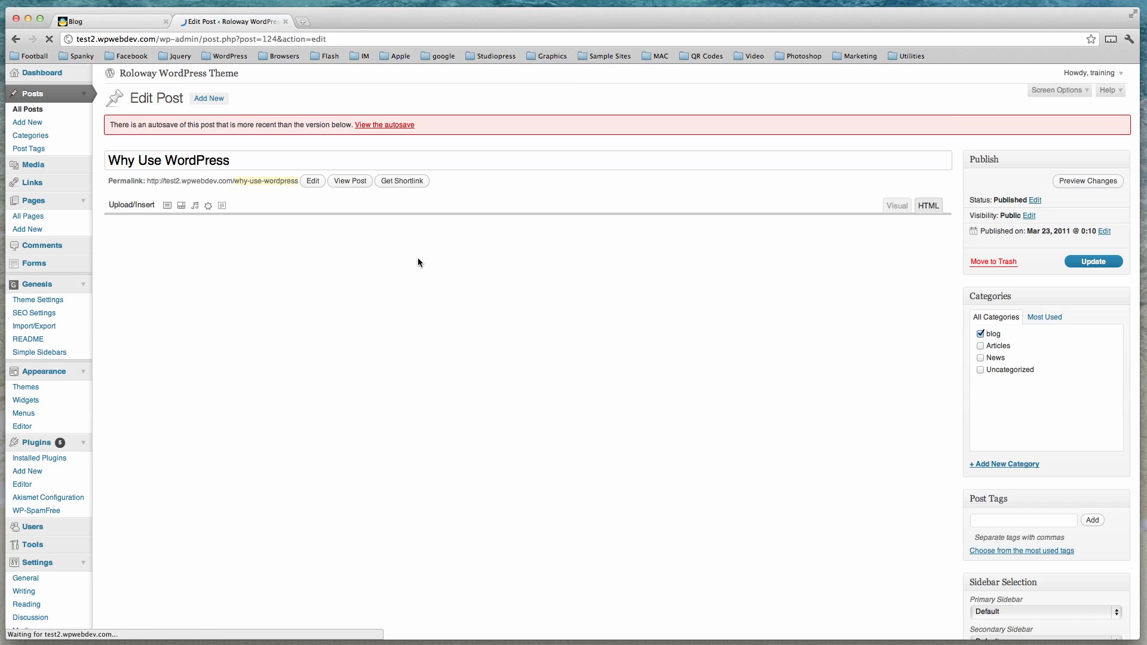
- Switch the post's editor to the Visual view and examine its content image and the Featured Image setting
scroll(465, 302, down, 5)
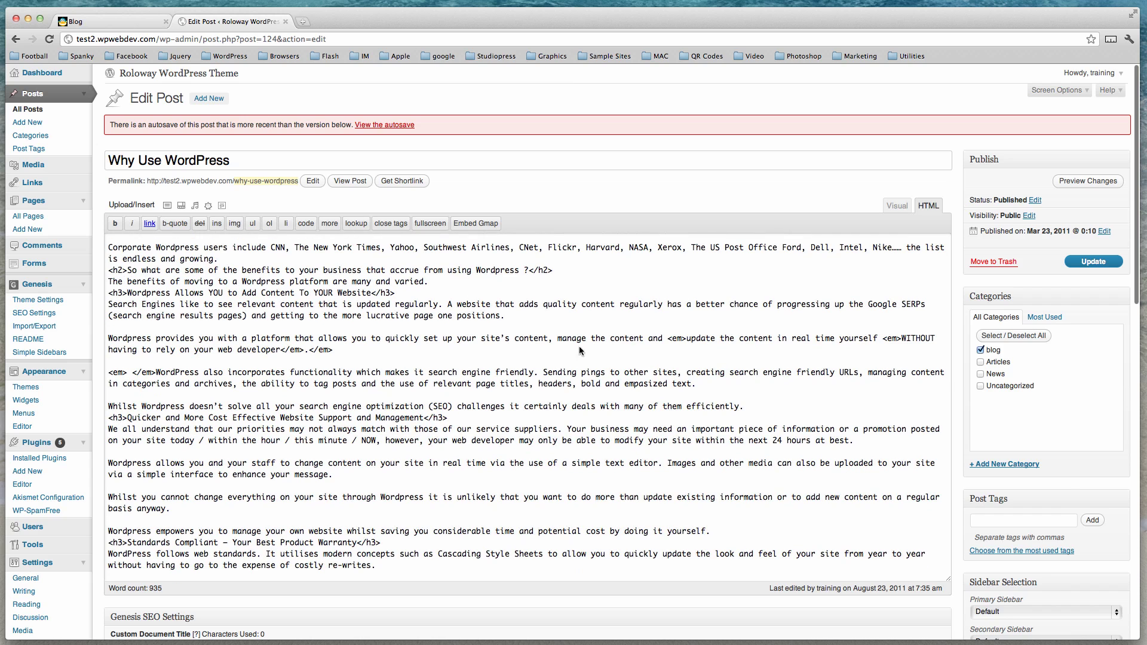
scroll(1138, 296, down, 5)
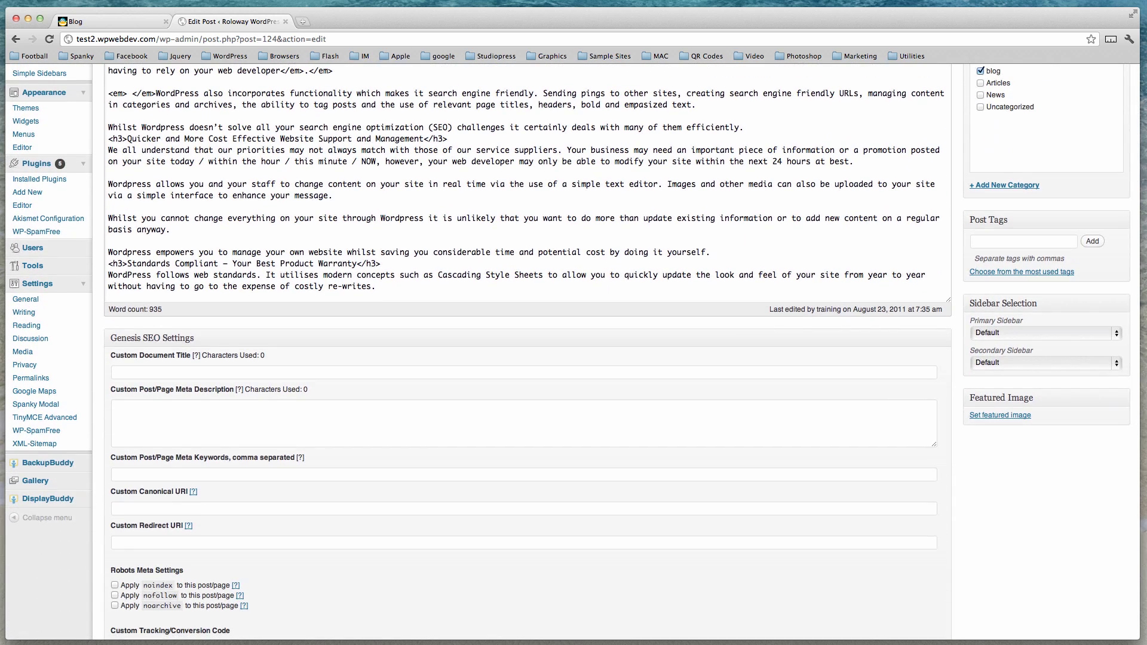
scroll(517, 215, up, 10)
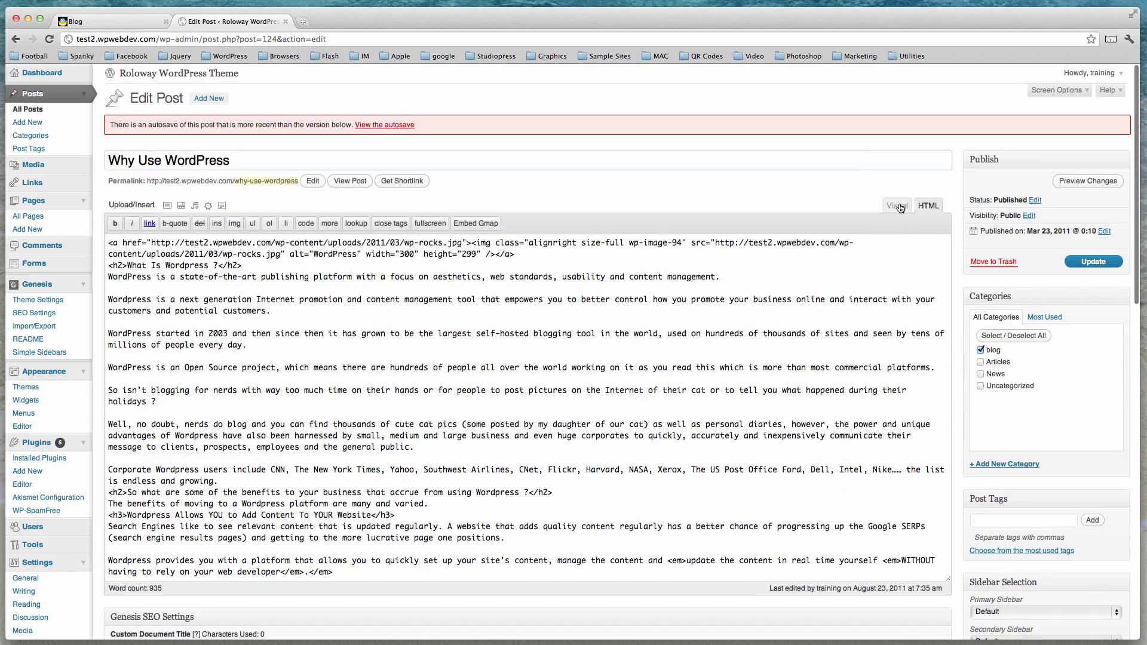
click(899, 206)
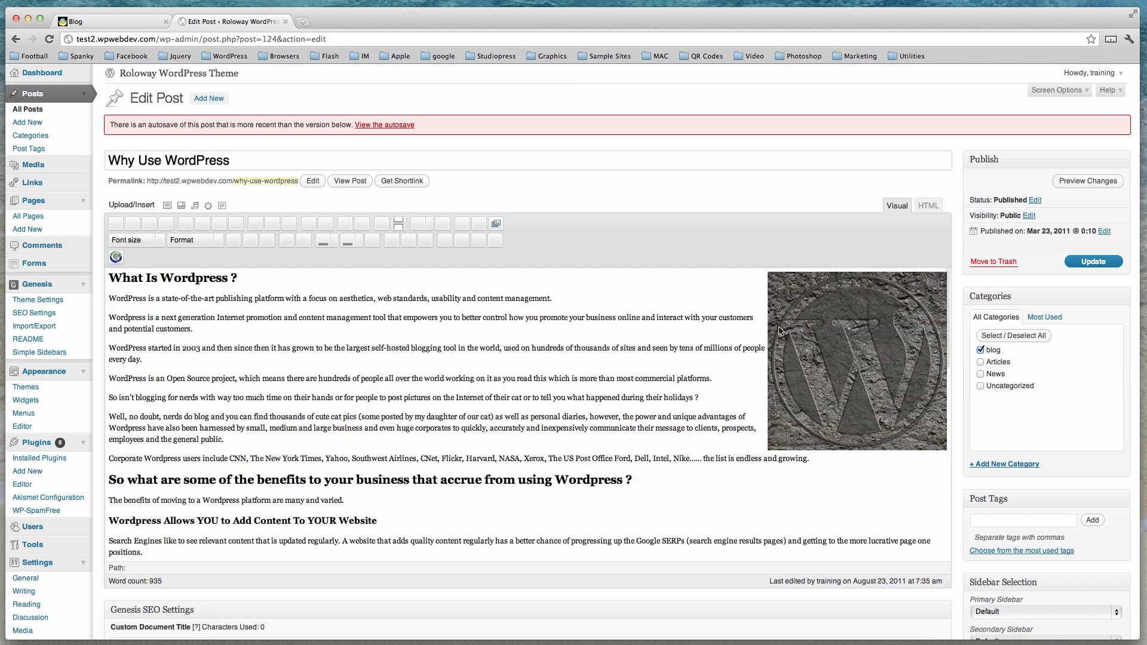
scroll(925, 503, down, 3)
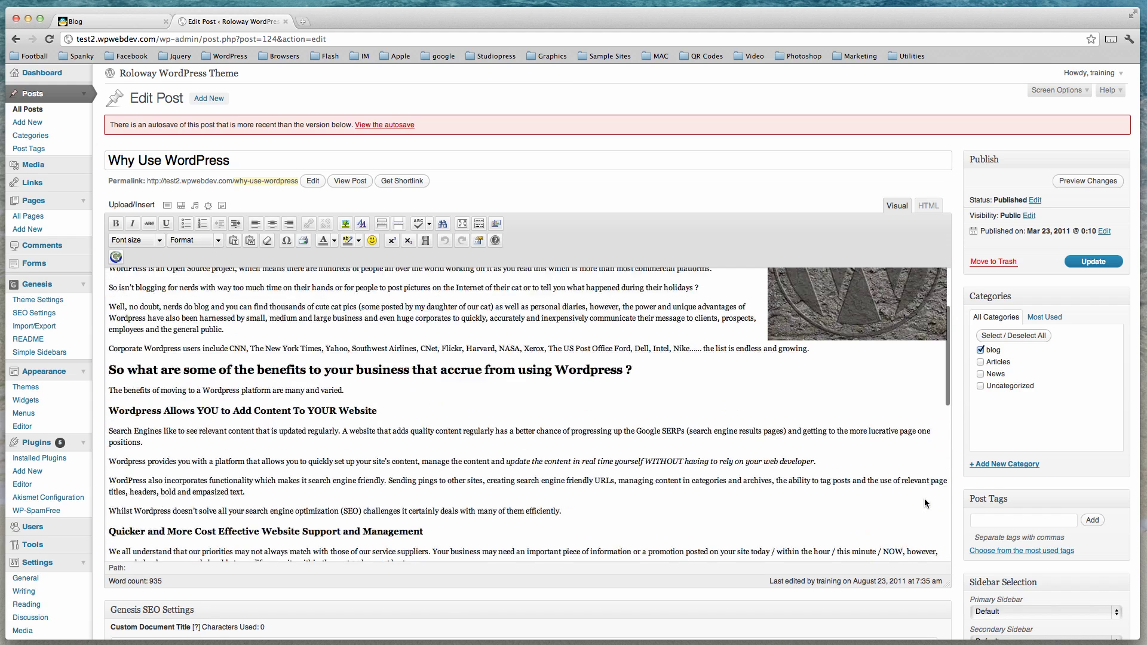
scroll(1138, 304, down, 5)
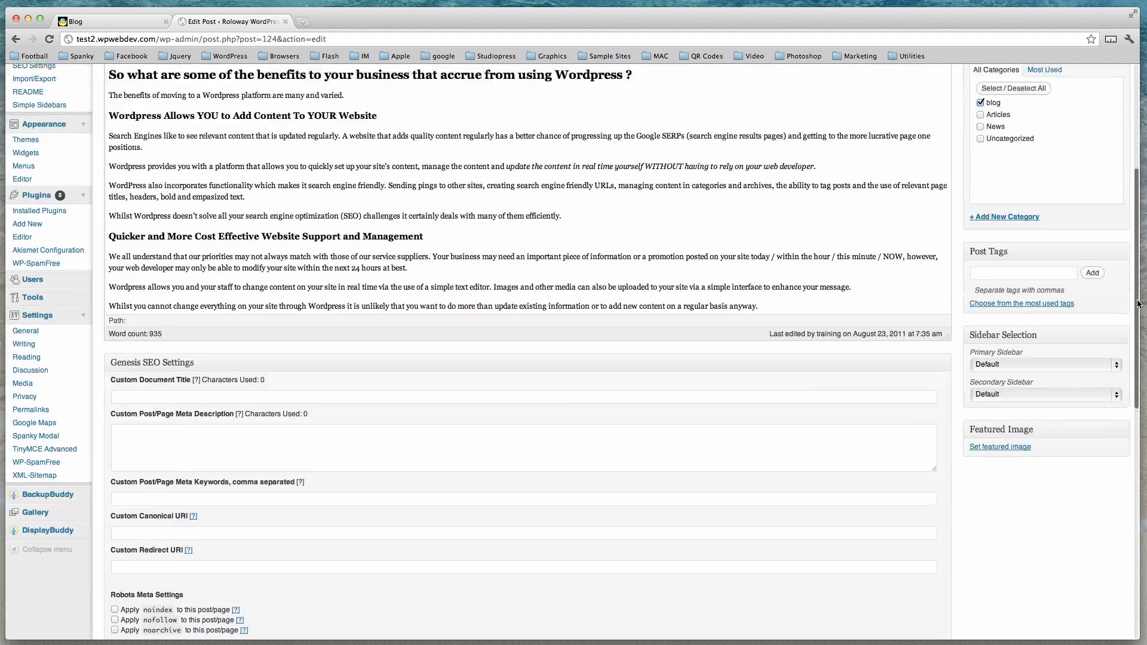
scroll(1138, 304, down, 1)
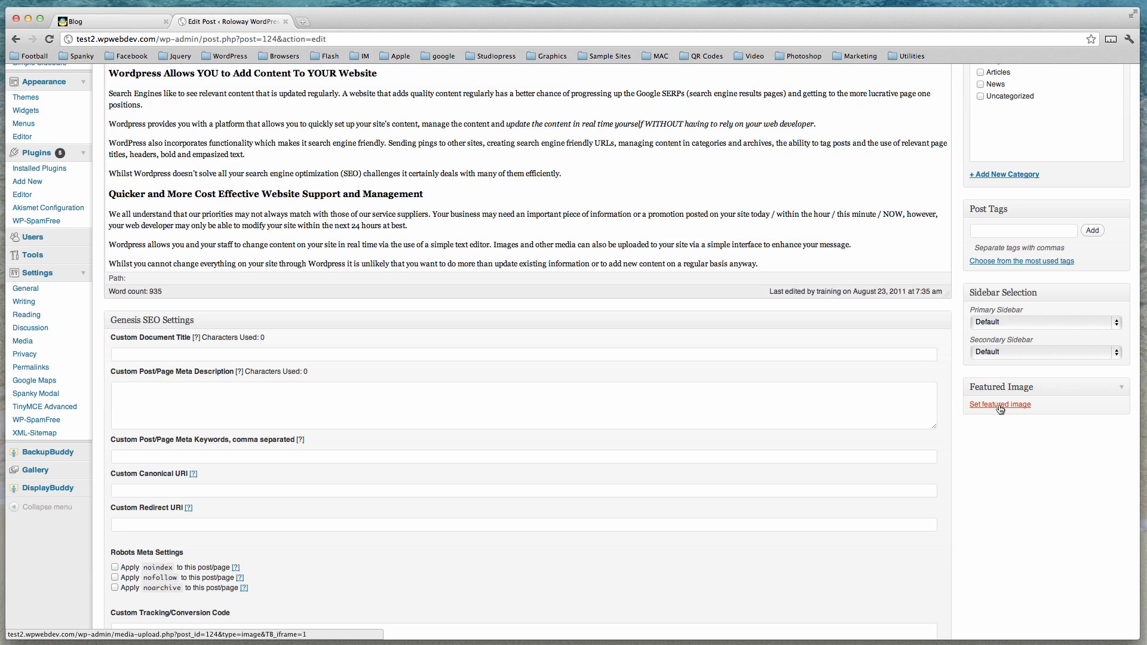